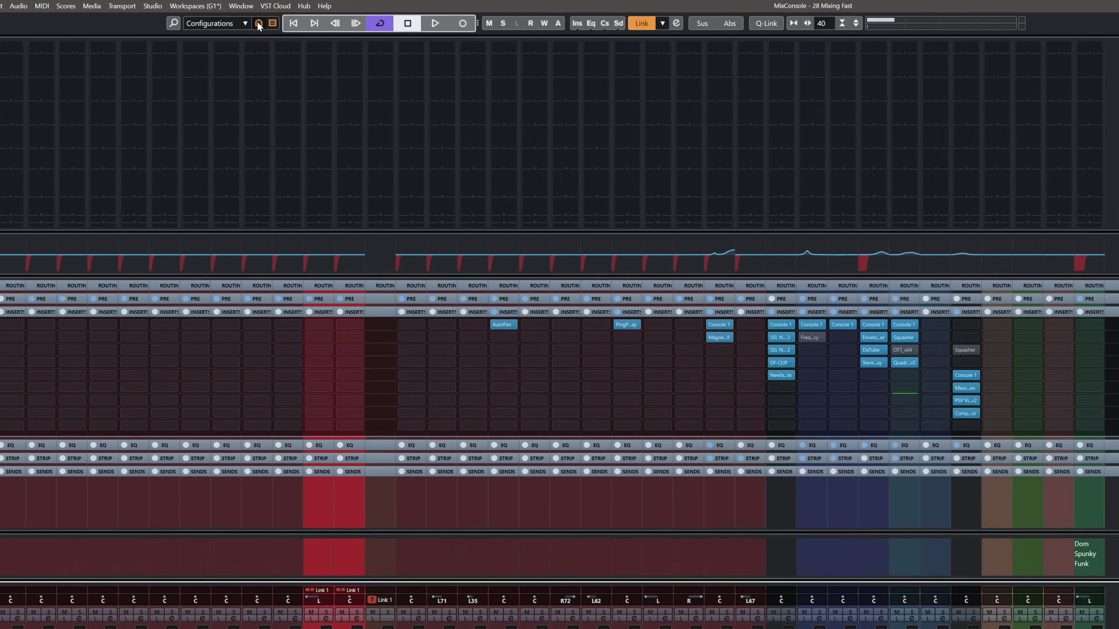
# Filter the MixConsole to show only channels for tracks with data between the locators around the first Bridge section.
pyautogui.click(253, 20)
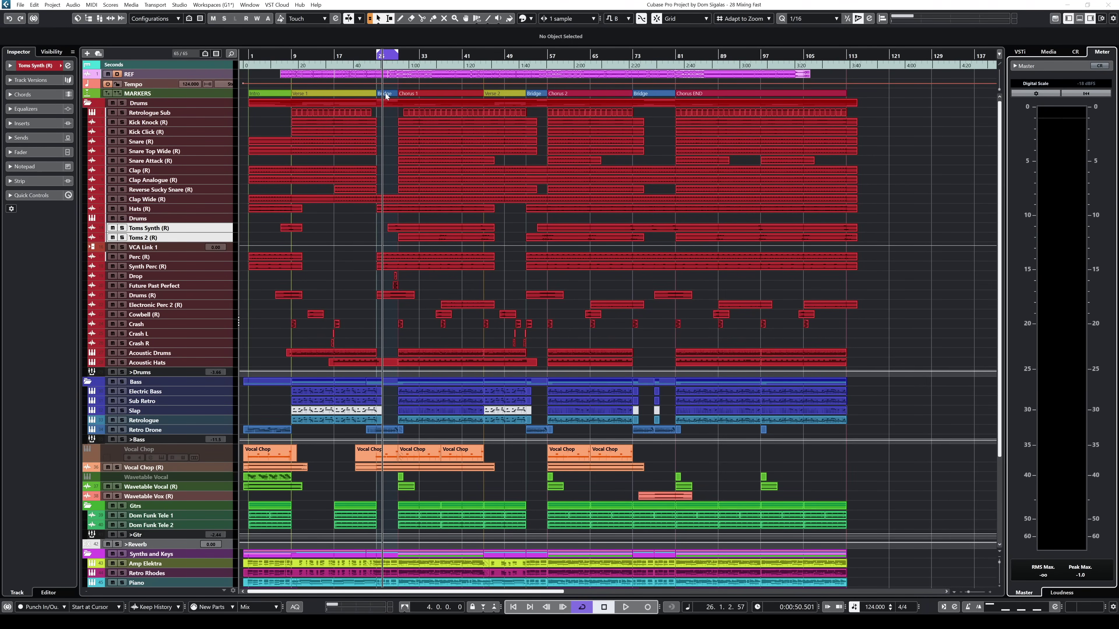
pyautogui.press('F3')
pyautogui.click(264, 18)
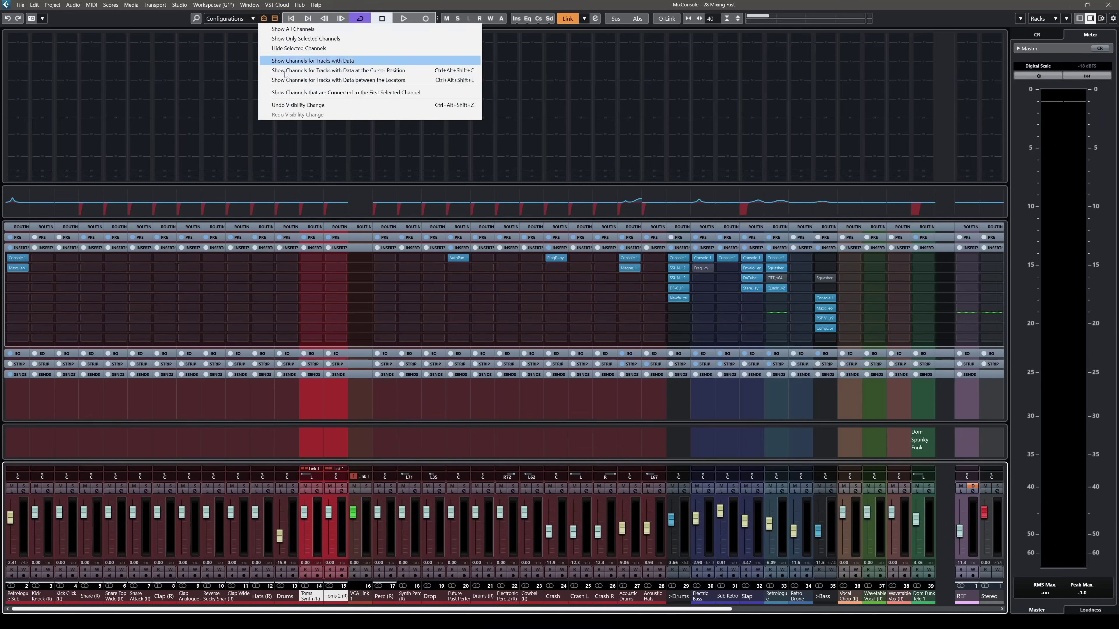
pyautogui.click(440, 81)
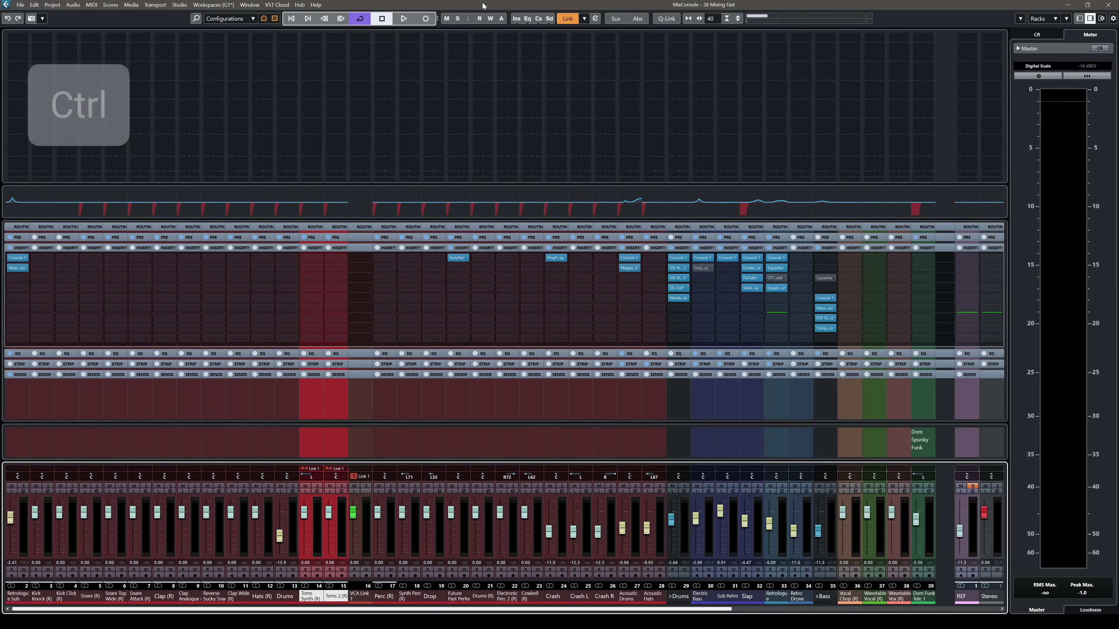
pyautogui.hotkey('ctrl', 'alt', 'shift', 'l')
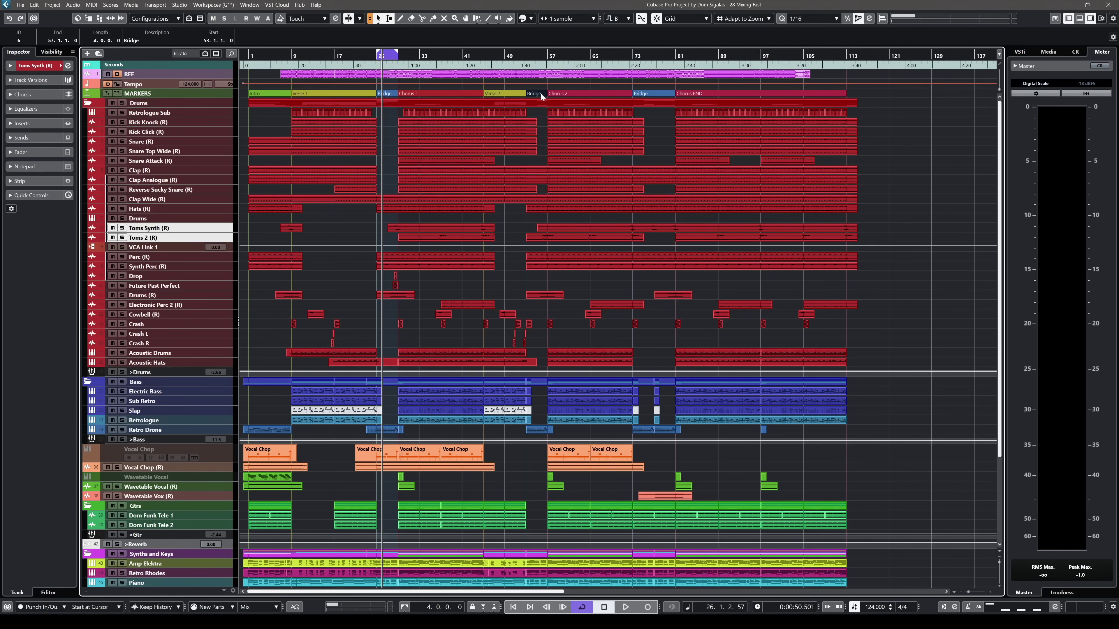
# Set the locators to the second Bridge marker and show only mixer channels with data between them.
pyautogui.doubleClick(541, 93)
pyautogui.press('F3')
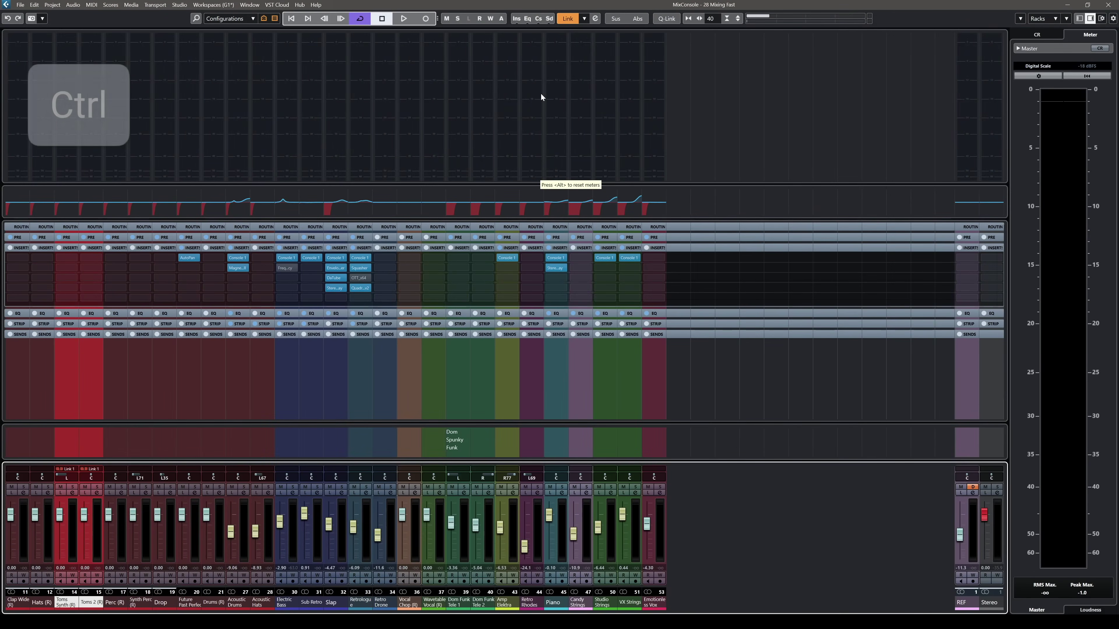
pyautogui.hotkey('ctrl', 'alt', 'shift', 'l')
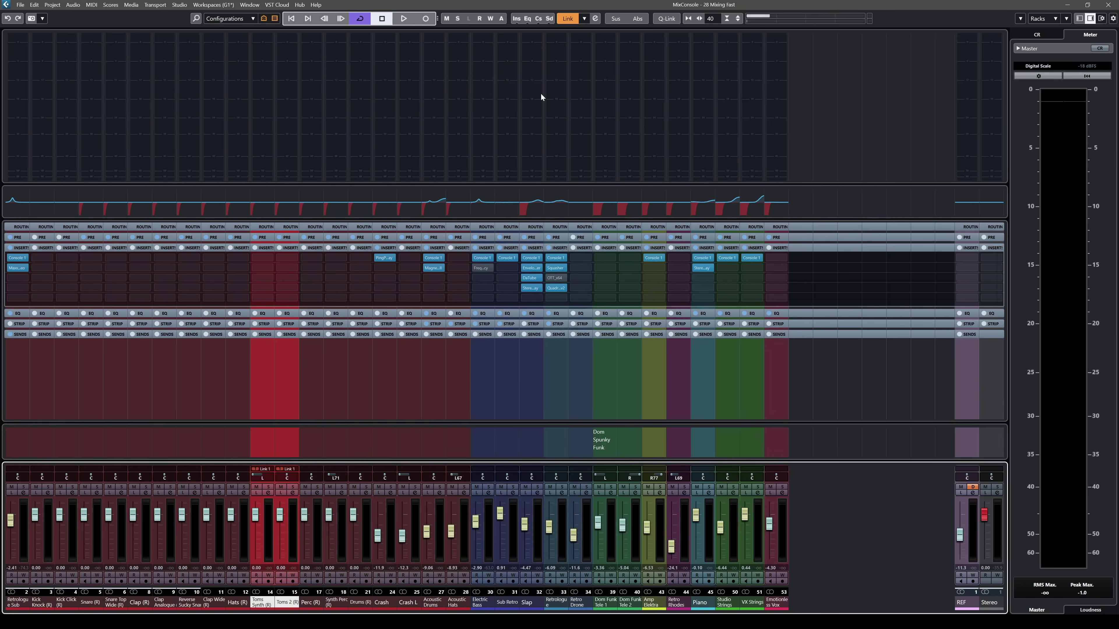
# Set the locators to the Chorus 1 marker and filter the mixer to channels with data in that range.
pyautogui.press('F3')
pyautogui.click(438, 93)
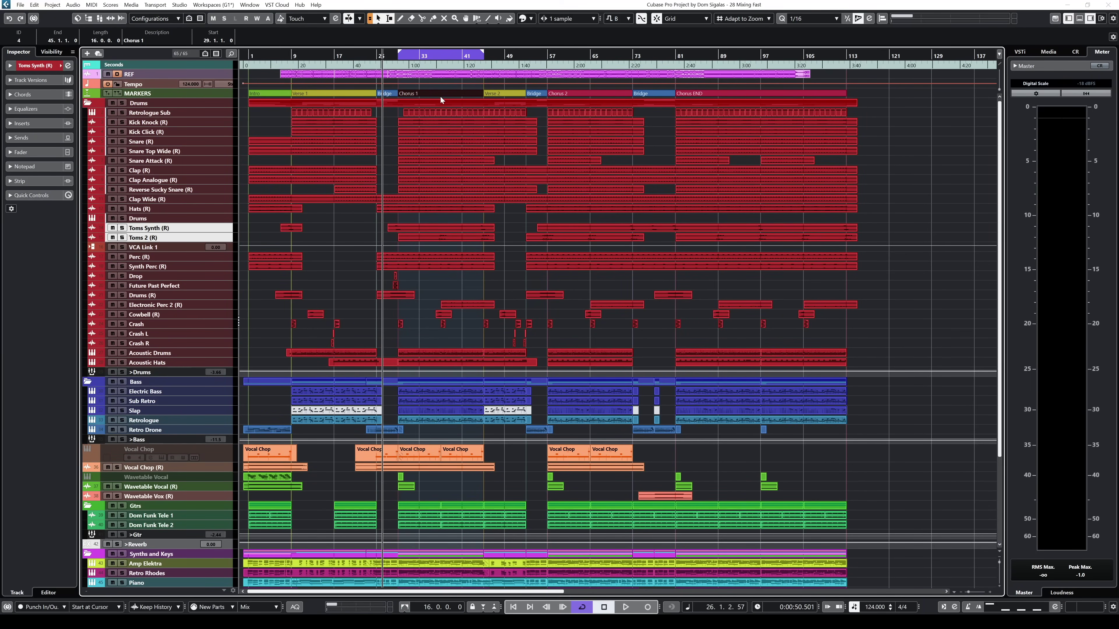
pyautogui.press('F3')
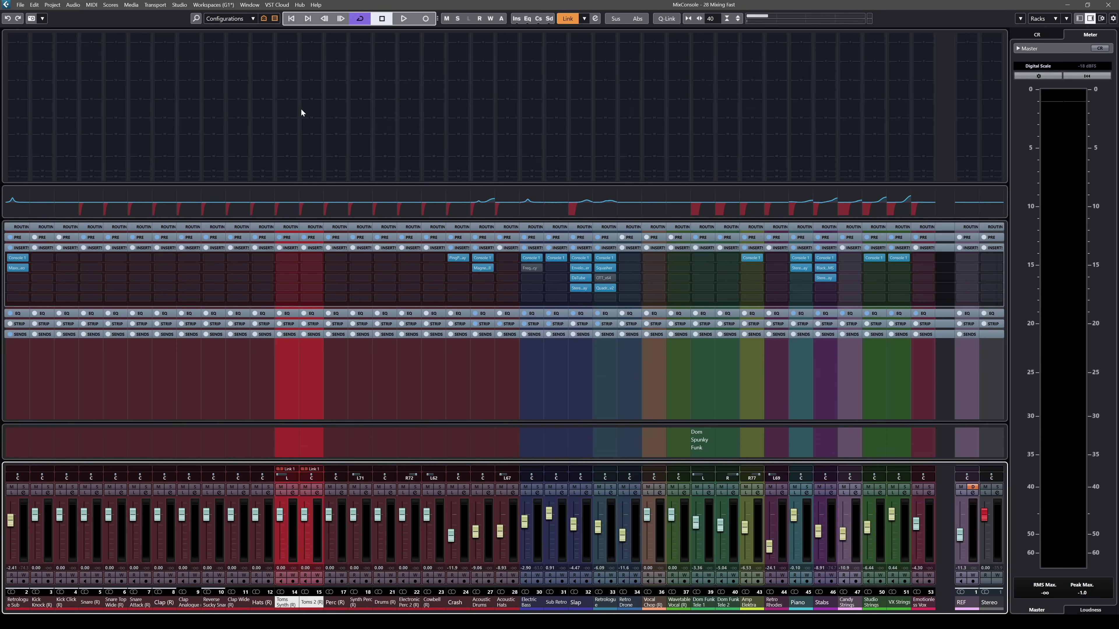
pyautogui.press('F3')
pyautogui.press('F3')
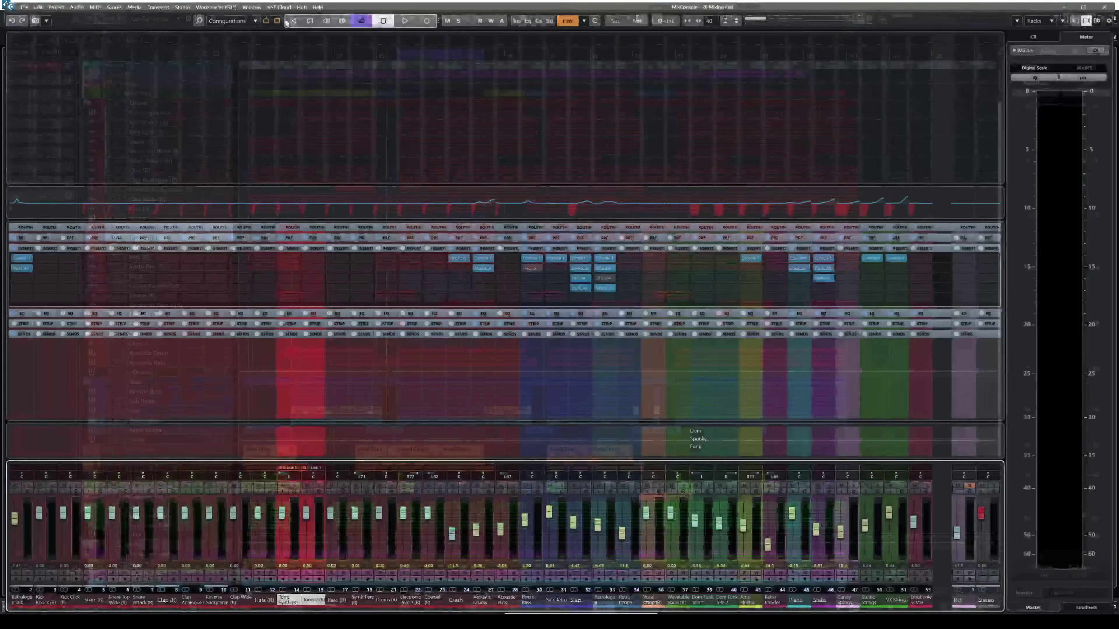
# Load the PREPARATION configuration in the MixConsole.
pyautogui.click(326, 18)
pyautogui.click(213, 108)
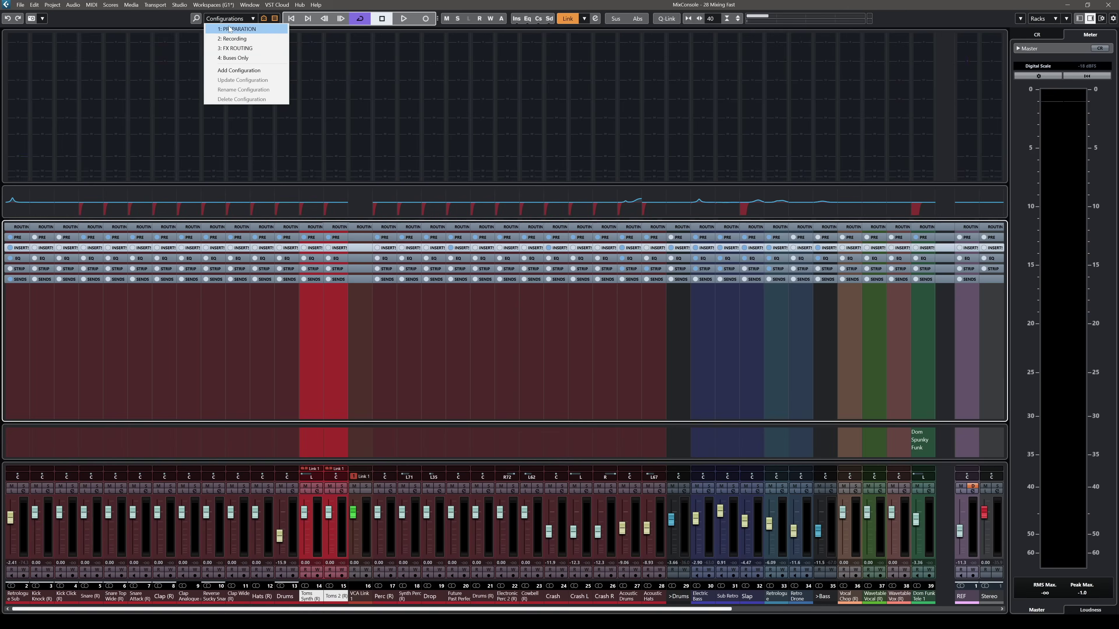
pyautogui.click(229, 29)
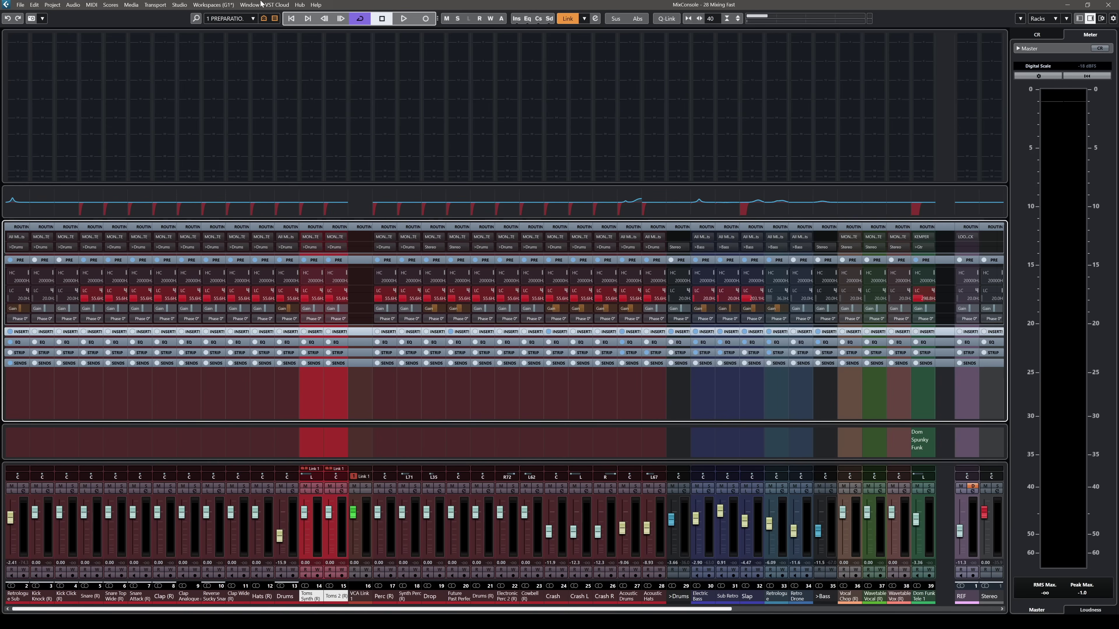
# Switch the mixer to the Recording configuration and select the first MONTAGE input channel.
pyautogui.click(249, 18)
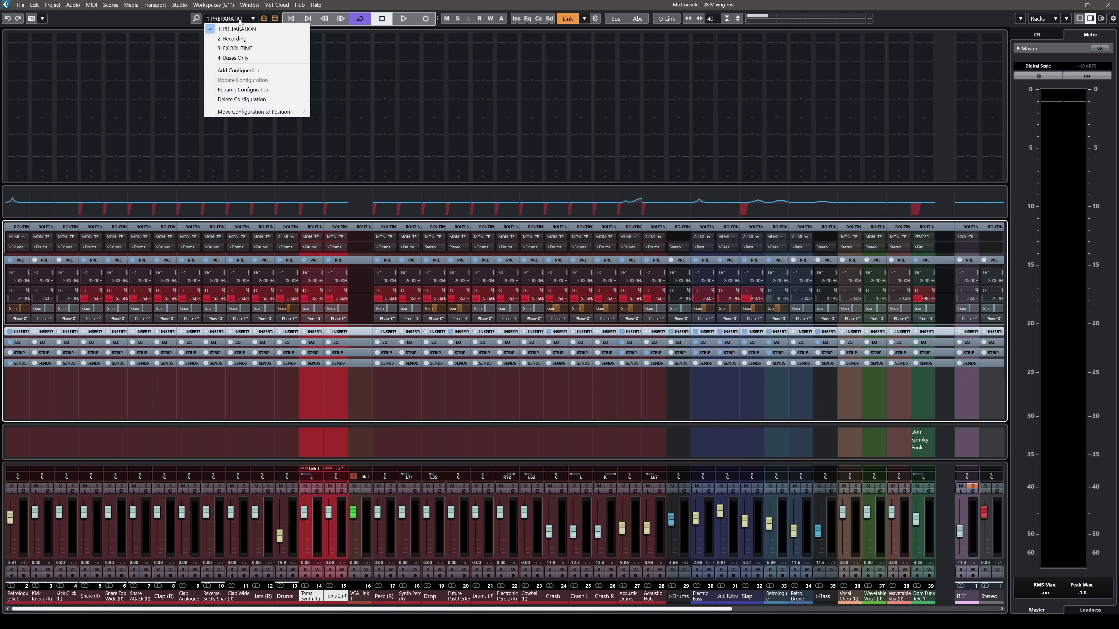
pyautogui.click(229, 39)
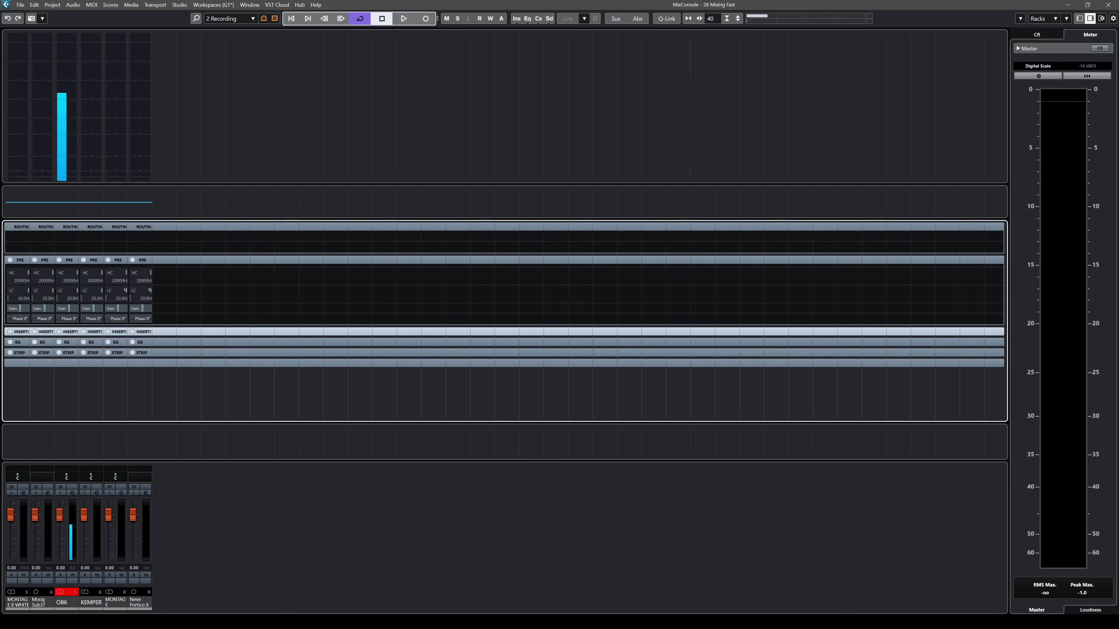
pyautogui.click(79, 605)
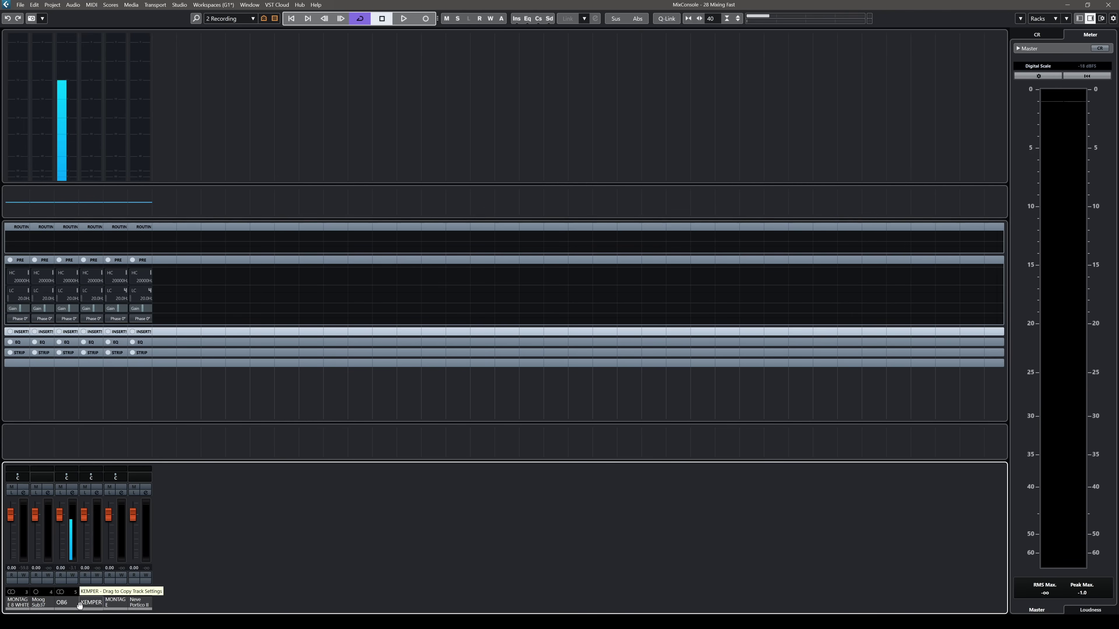
pyautogui.press('Right')
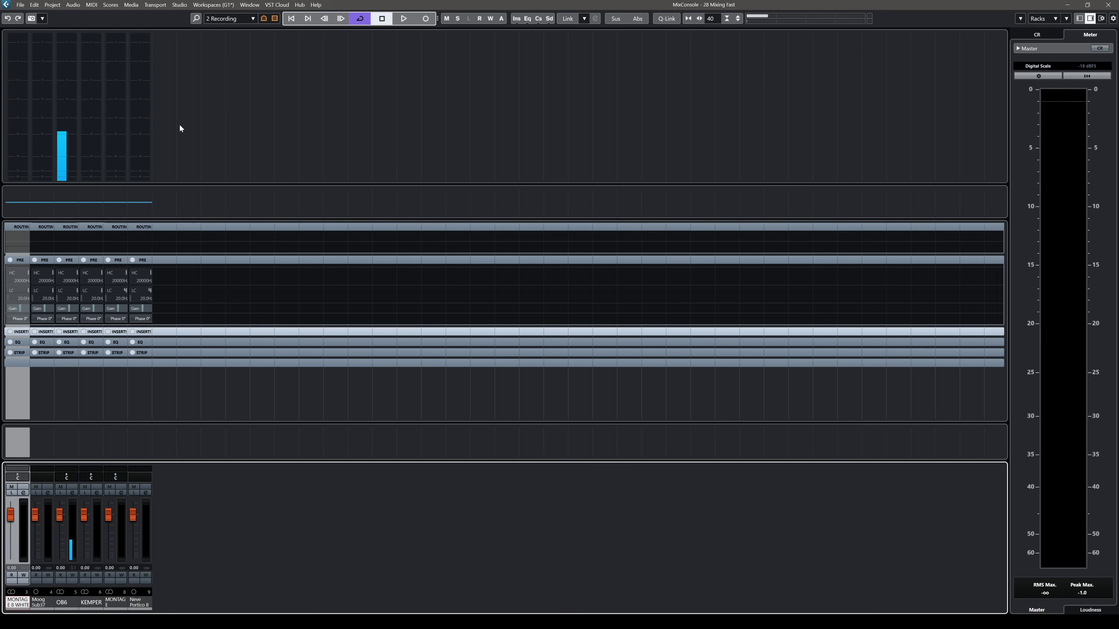
# Switch the mixer to the FX ROUTING configuration.
pyautogui.click(233, 18)
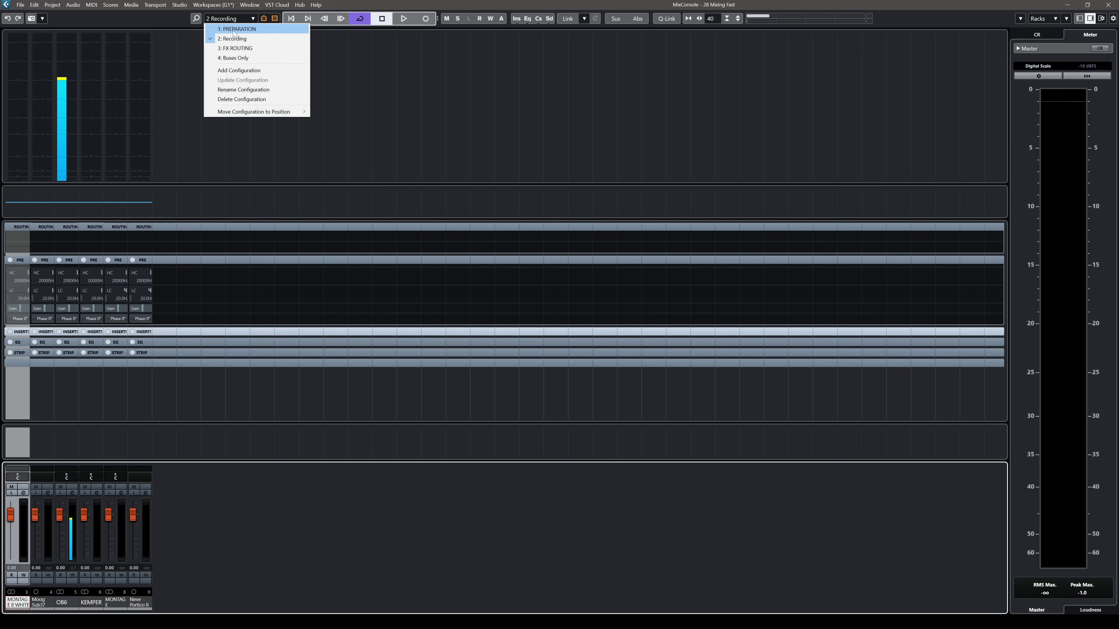
pyautogui.click(234, 49)
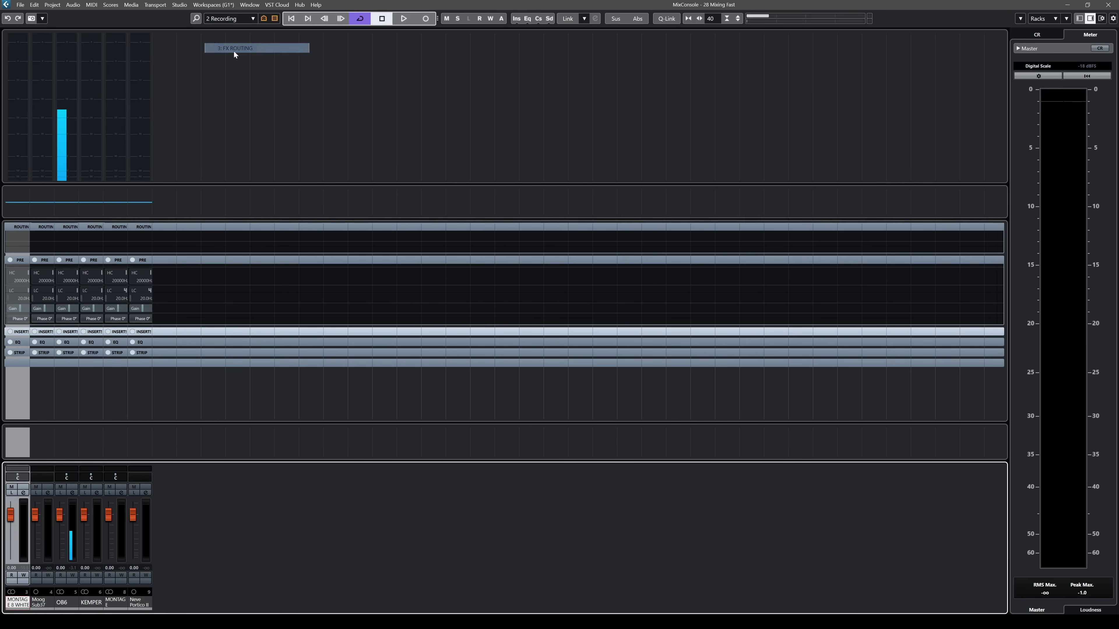
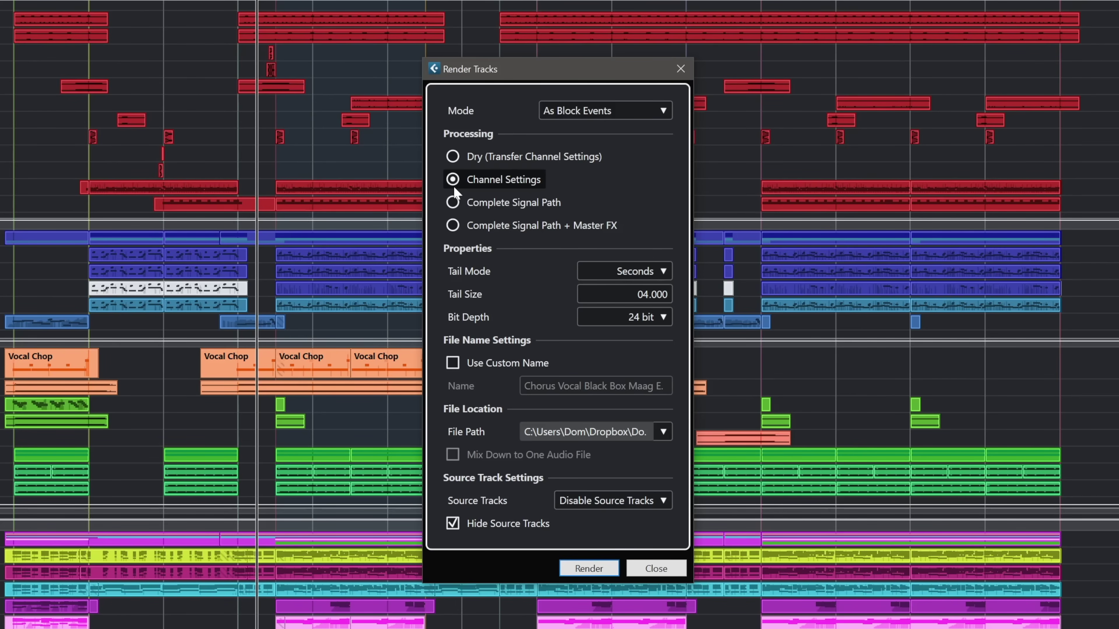
# Render the vocal track as block events with Complete Signal Path processing, keeping the source track set to be disabled and hidden.
pyautogui.click(453, 202)
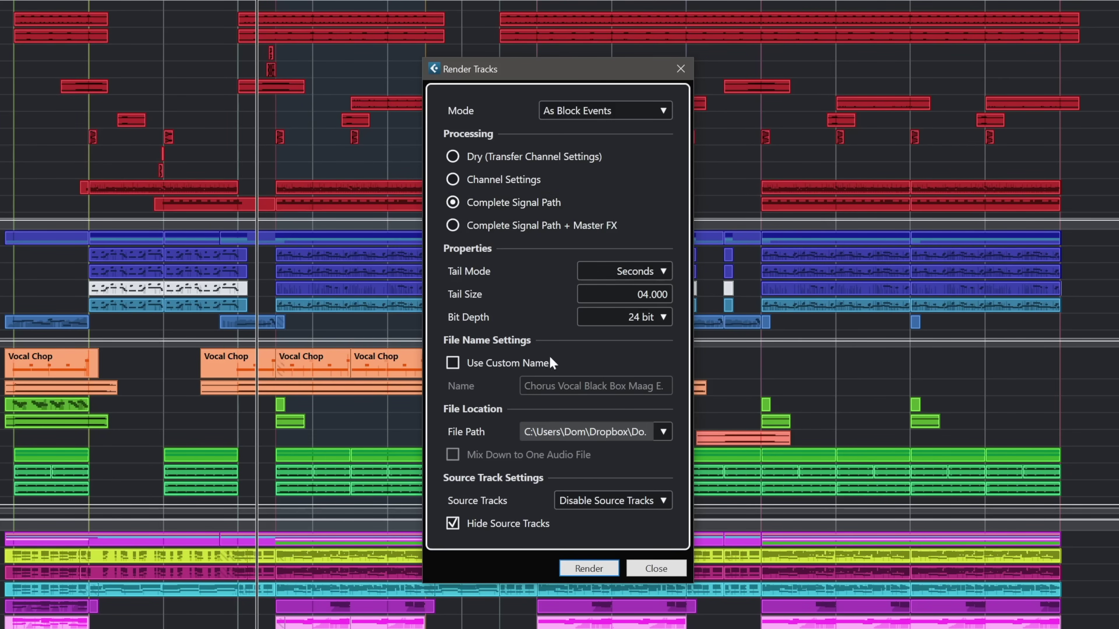
pyautogui.click(585, 500)
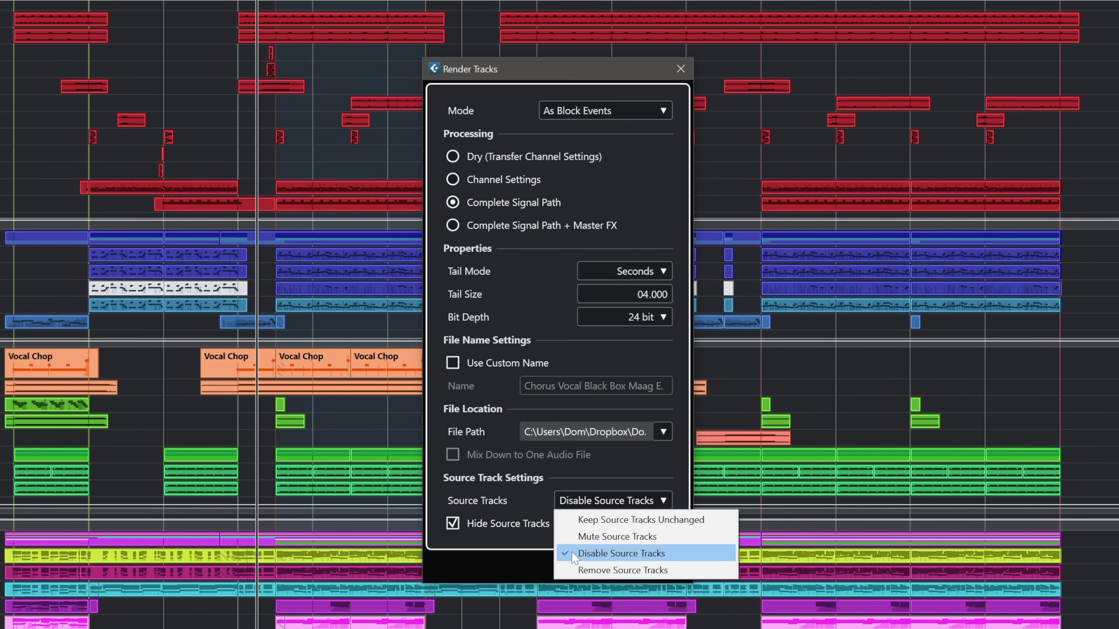
pyautogui.click(493, 494)
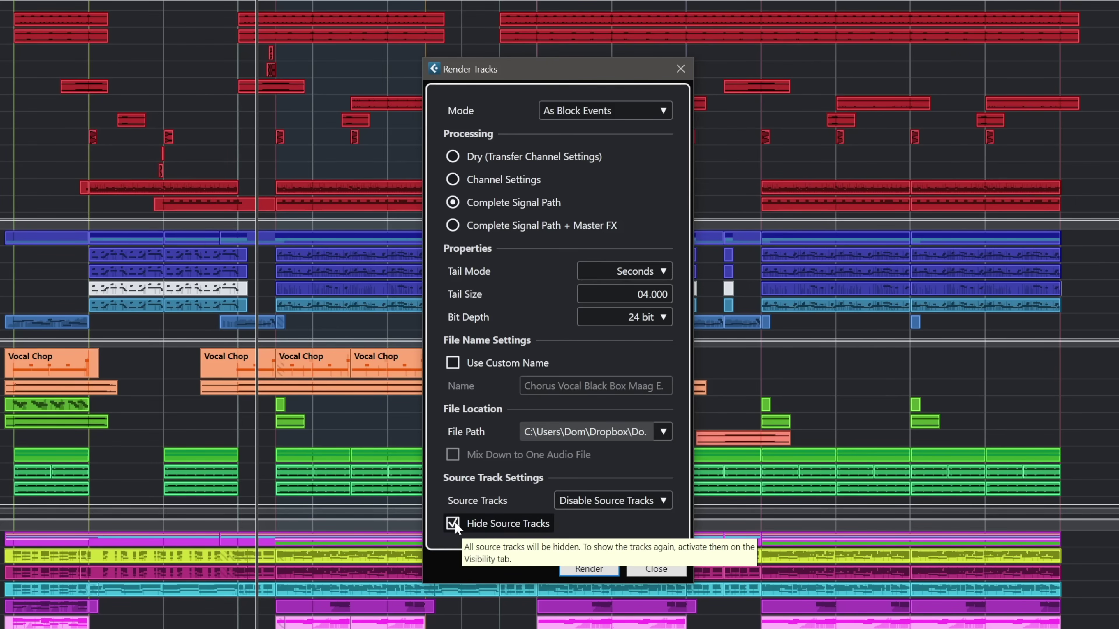
pyautogui.click(585, 571)
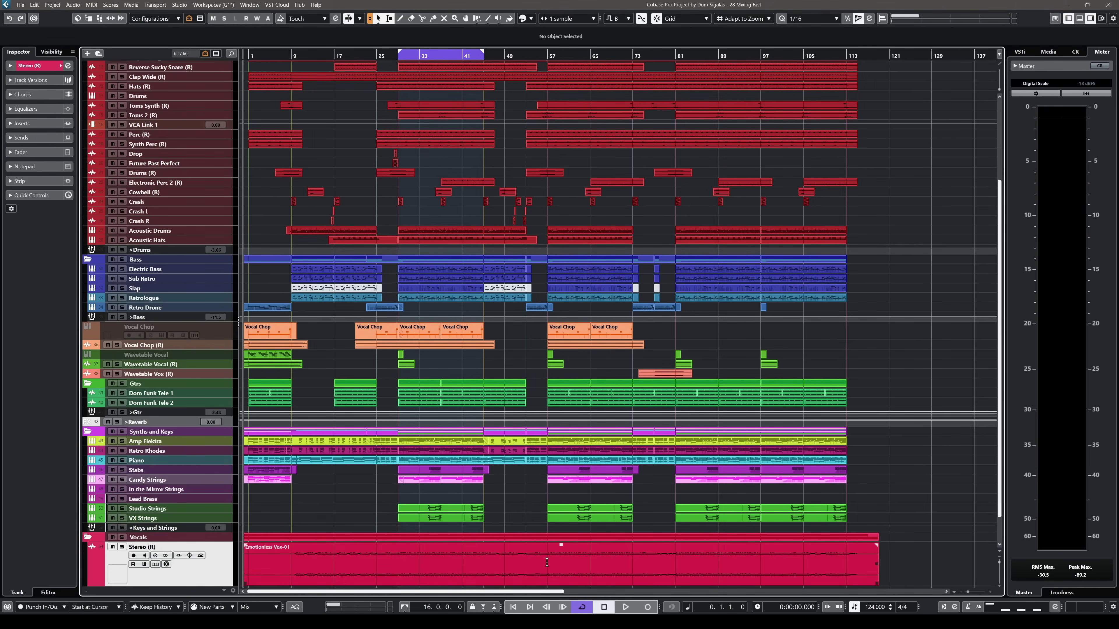
# Make the hidden Emotionless Vox source track visible again through the track visibility list.
pyautogui.click(52, 52)
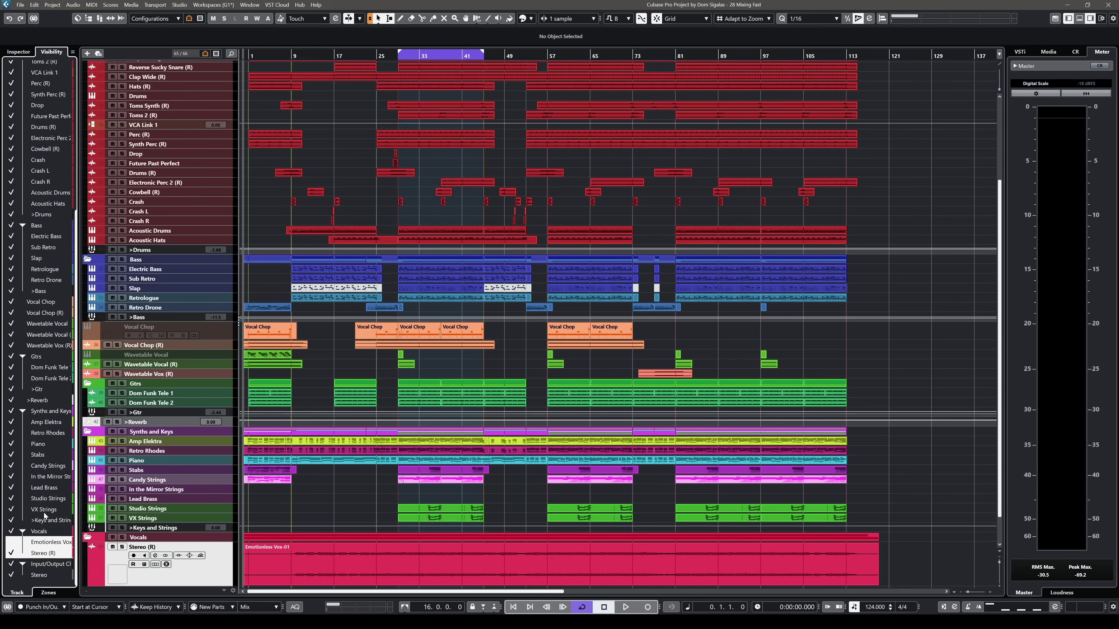
pyautogui.click(11, 542)
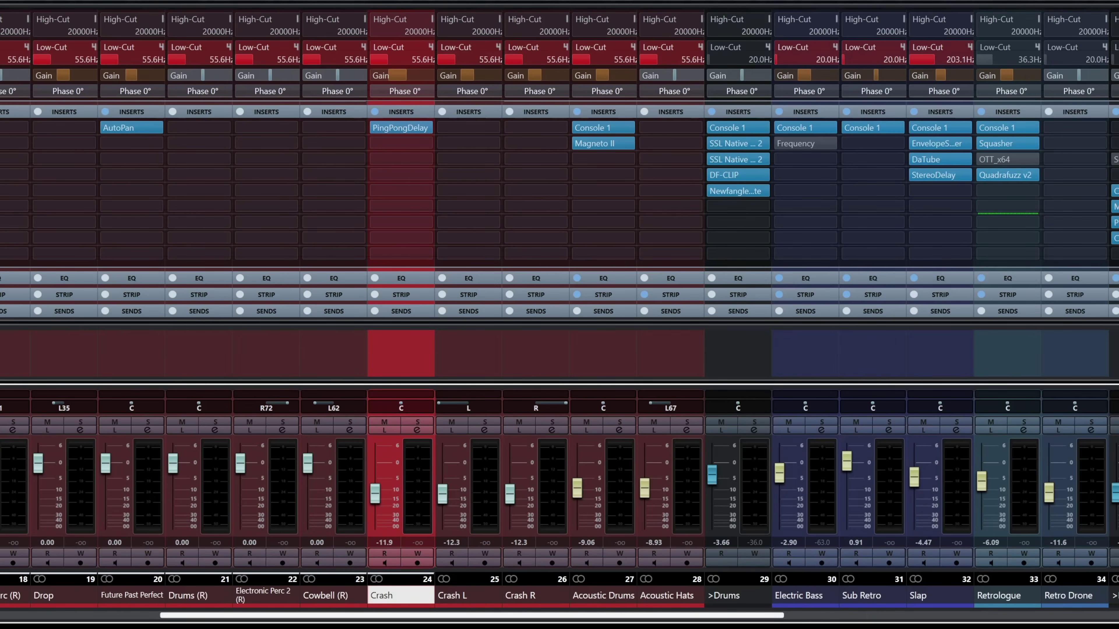
# Copy the insert chain with PingPongDelay from the Crash channel to the Crash L channel.
pyautogui.click(456, 604)
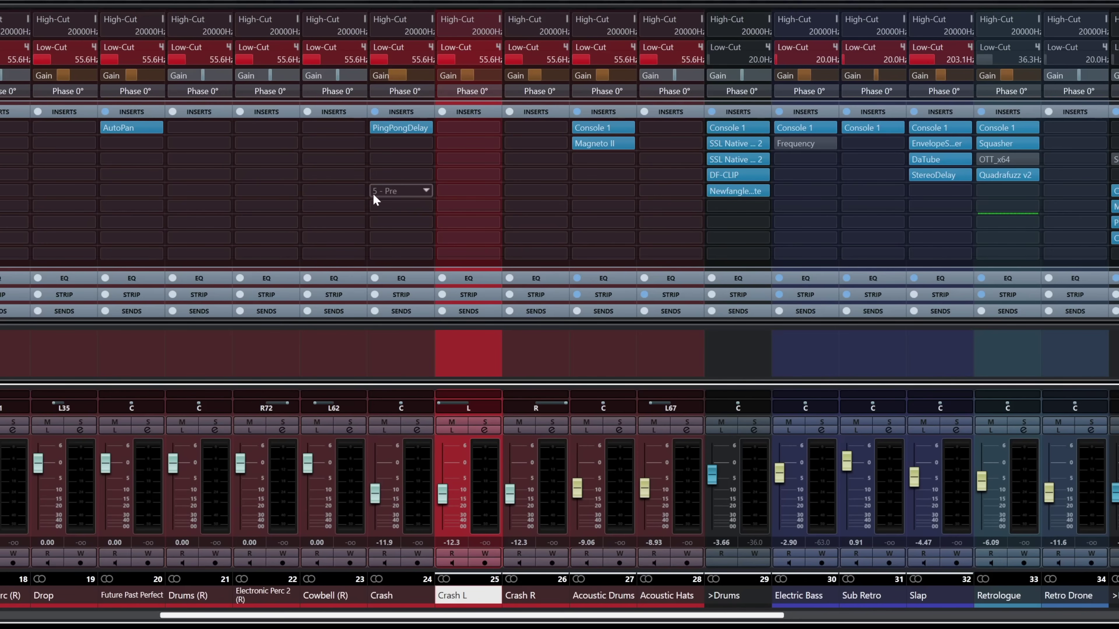
pyautogui.moveTo(397, 107); pyautogui.dragTo(458, 119)
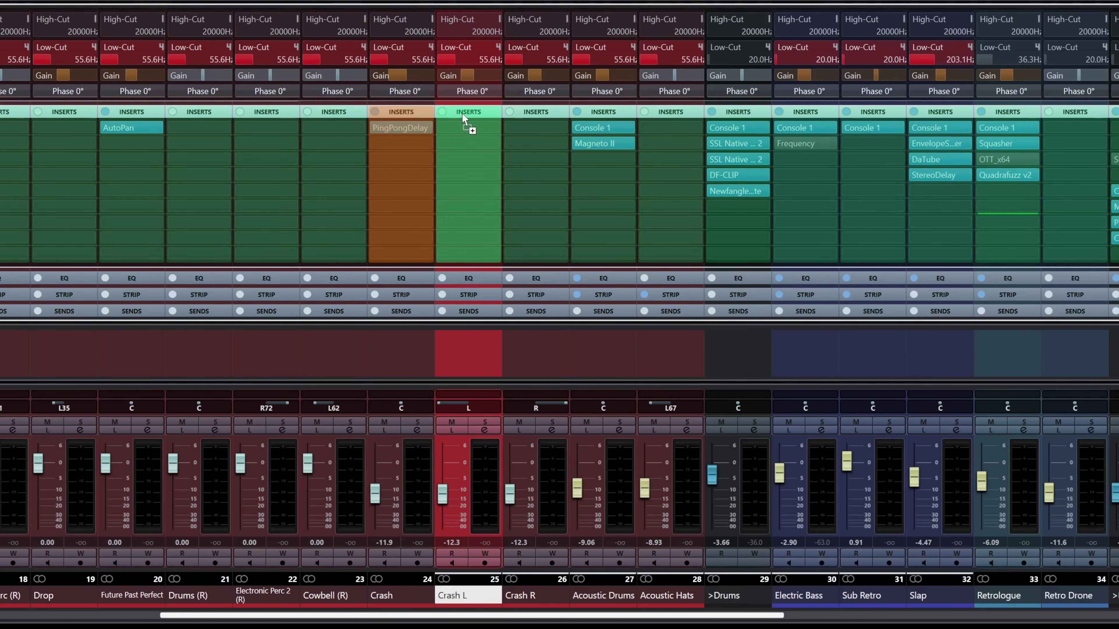
pyautogui.moveTo(486, 115); pyautogui.dragTo(461, 116)
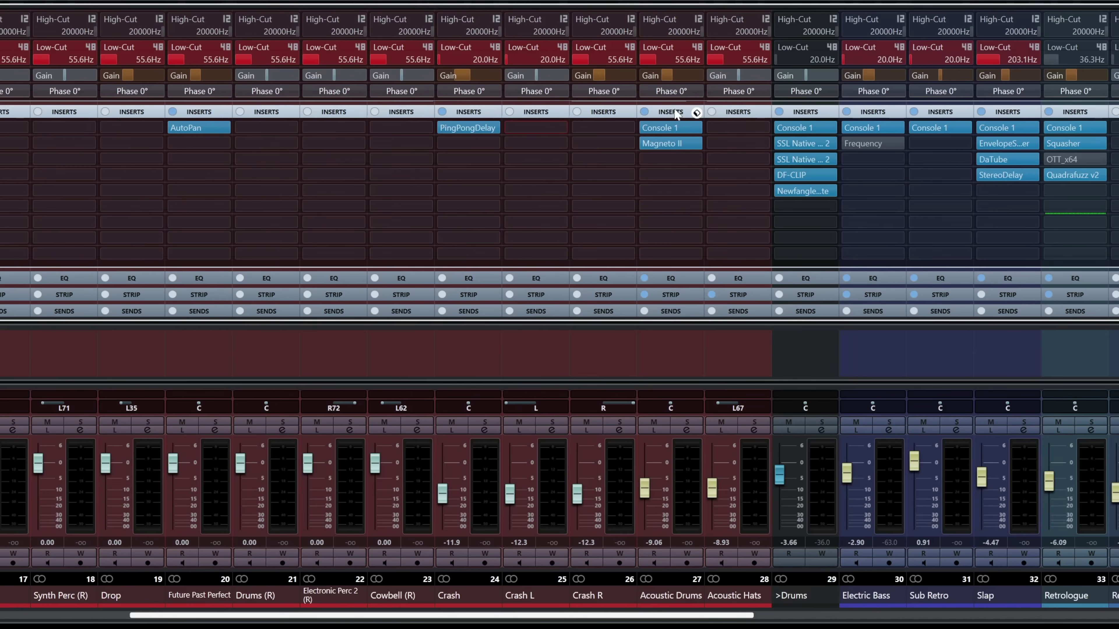
# Move the Acoustic Drums inserts, Console 1 and Magneto II, to Crash L, and revert the move through the mixer history.
pyautogui.moveTo(678, 112); pyautogui.dragTo(534, 116)
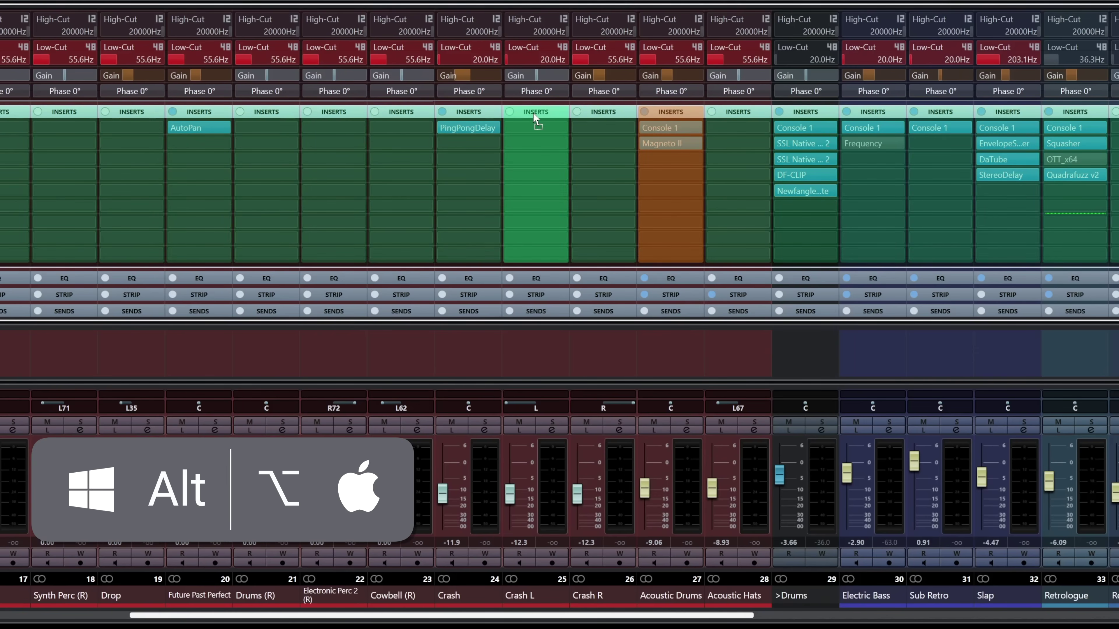
pyautogui.moveTo(534, 115); pyautogui.dragTo(534, 115)
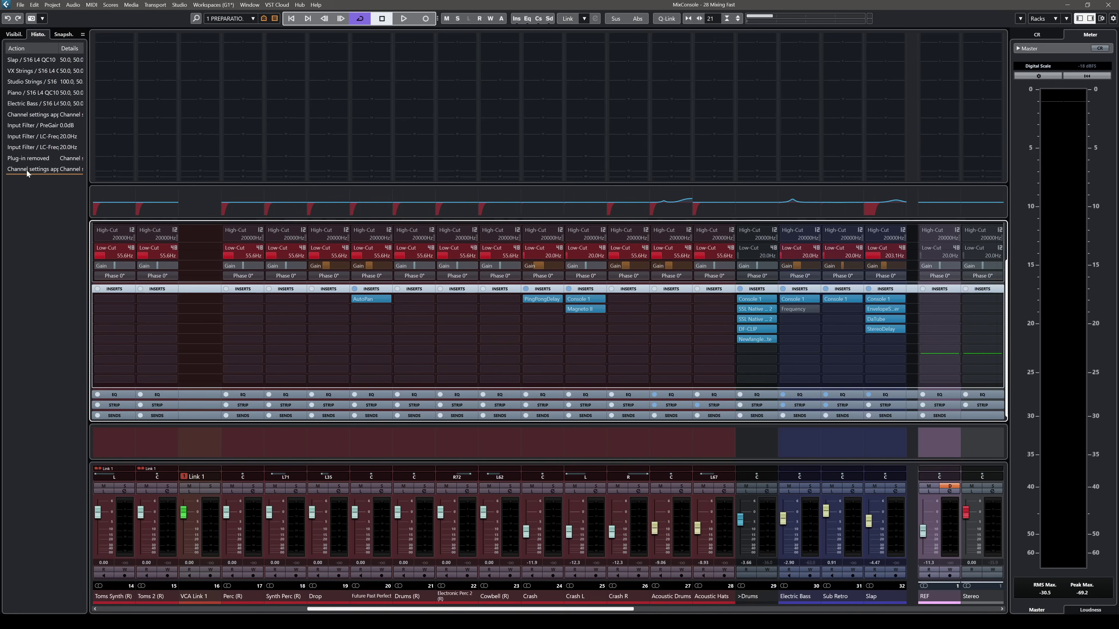
pyautogui.click(27, 169)
pyautogui.click(31, 161)
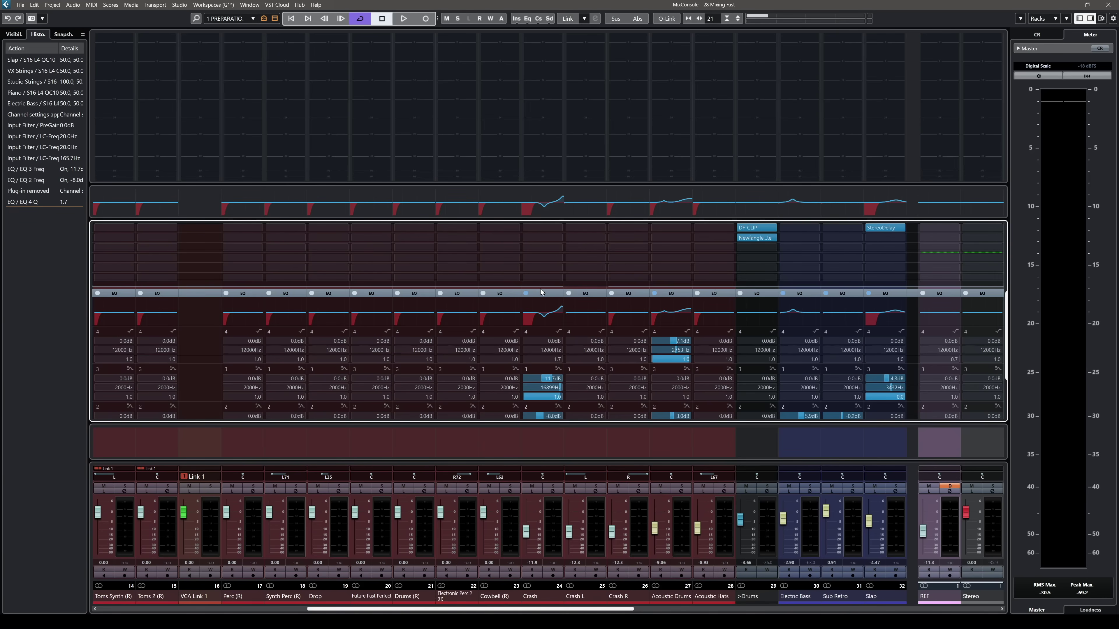
# Copy all channel settings from Crash to Crash L, and check the copied EQ and inserts.
pyautogui.moveTo(537, 295); pyautogui.dragTo(543, 298)
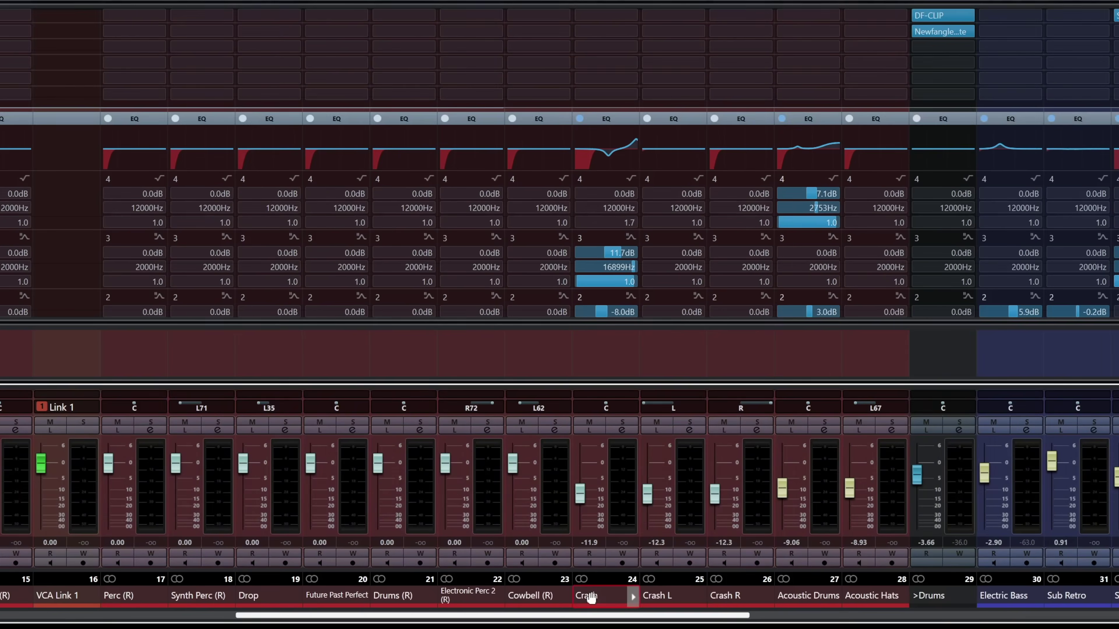
pyautogui.moveTo(590, 597); pyautogui.dragTo(660, 570)
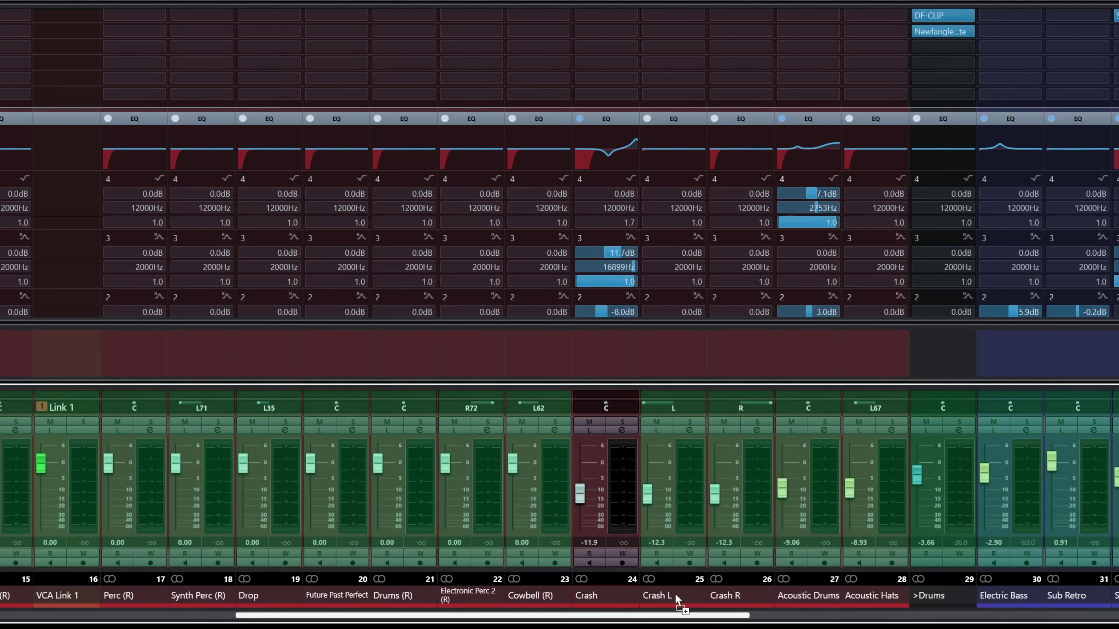
pyautogui.moveTo(674, 592); pyautogui.dragTo(673, 593)
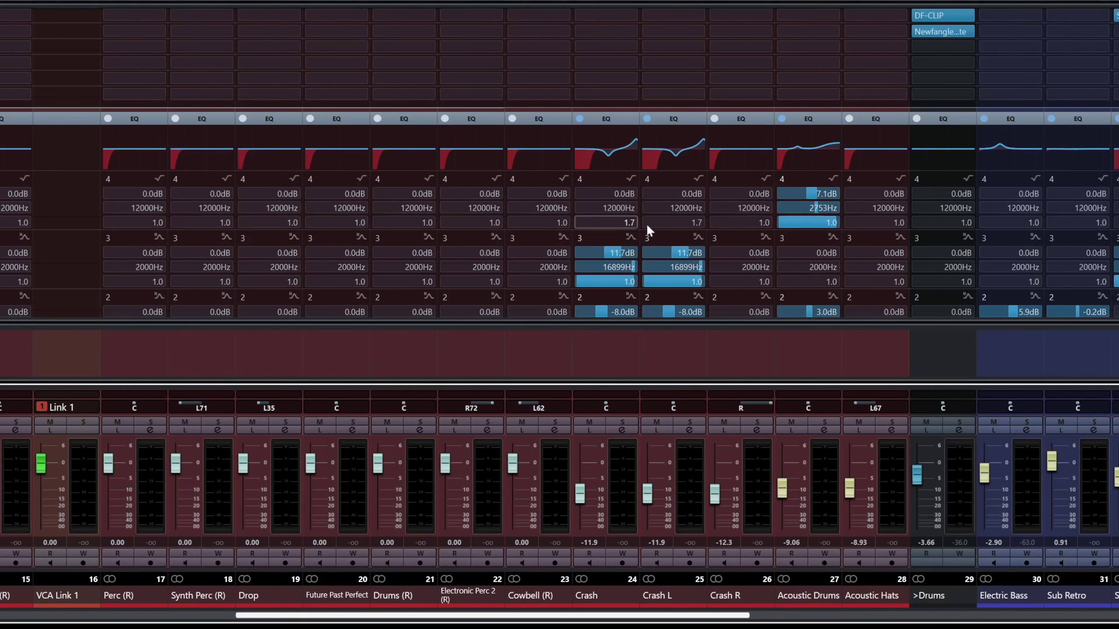
pyautogui.scroll(5, 1009, 88)
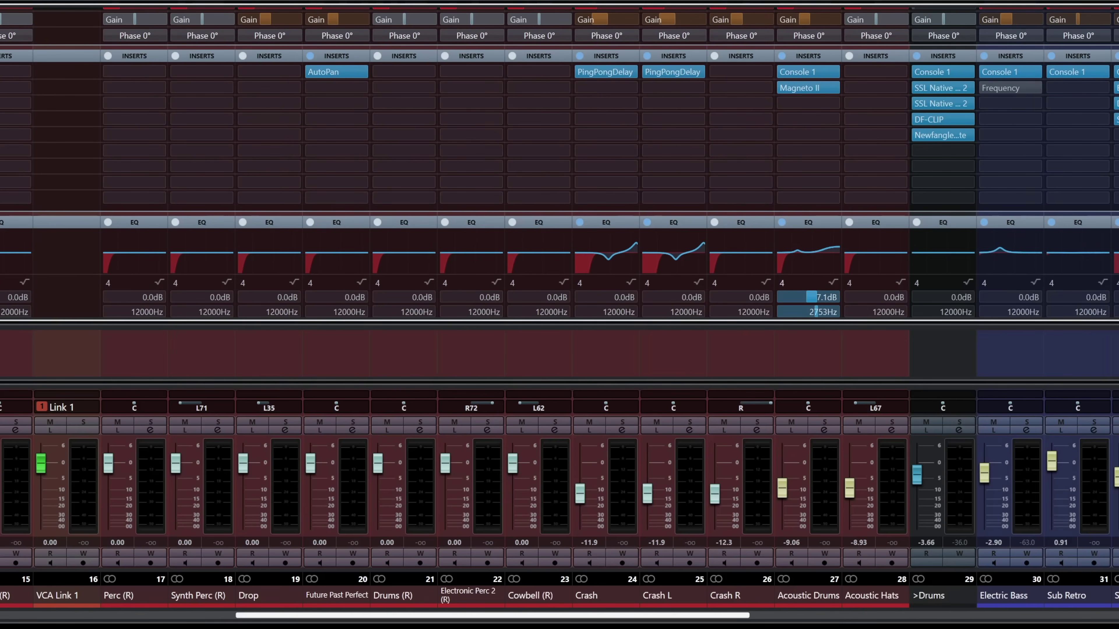
pyautogui.scroll(3, 1009, 87)
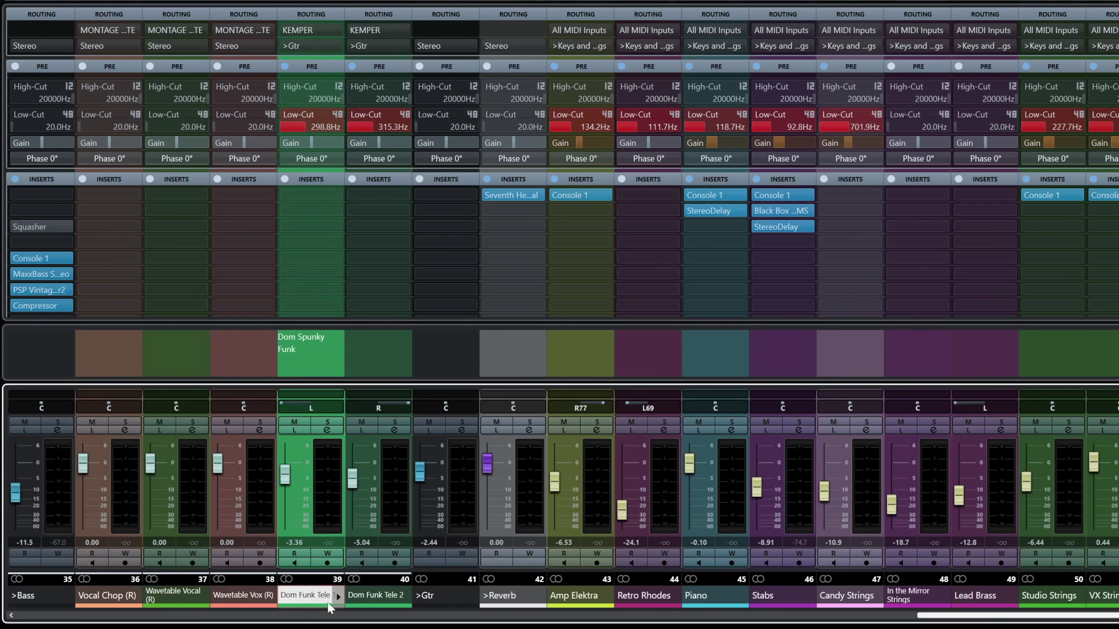
# Add a VCA fader to the Dom Funk Tele 1 and Dom Funk Tele 2 channels and lower that fader to -0.58.
pyautogui.click(367, 606)
pyautogui.click(336, 593)
pyautogui.click(373, 598)
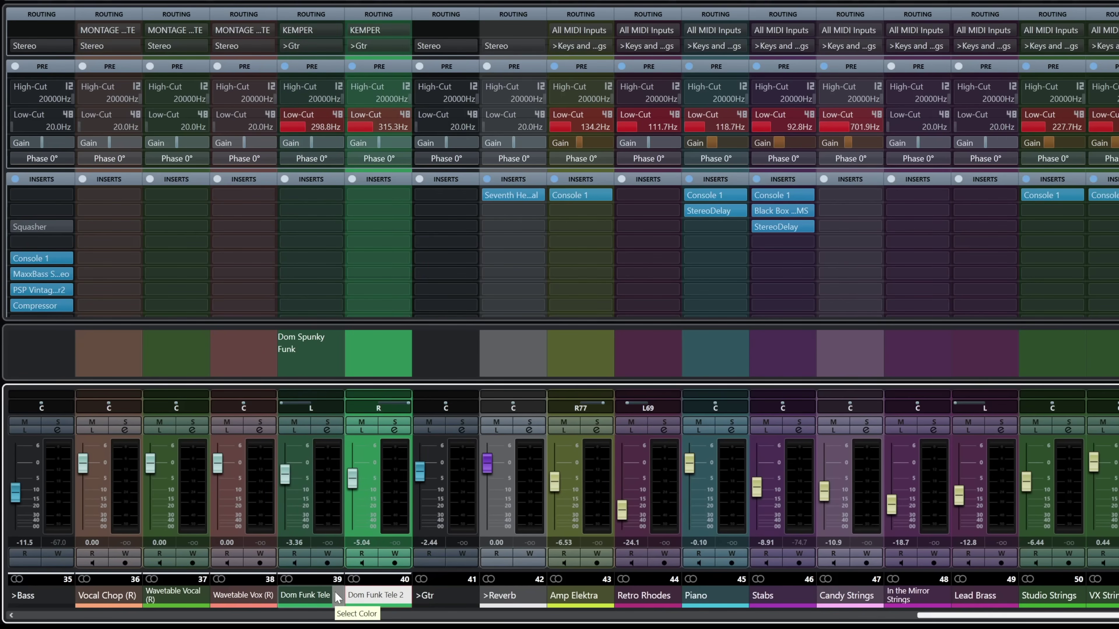
pyautogui.keyDown('ctrl'); pyautogui.click(307, 595); pyautogui.keyUp('ctrl')
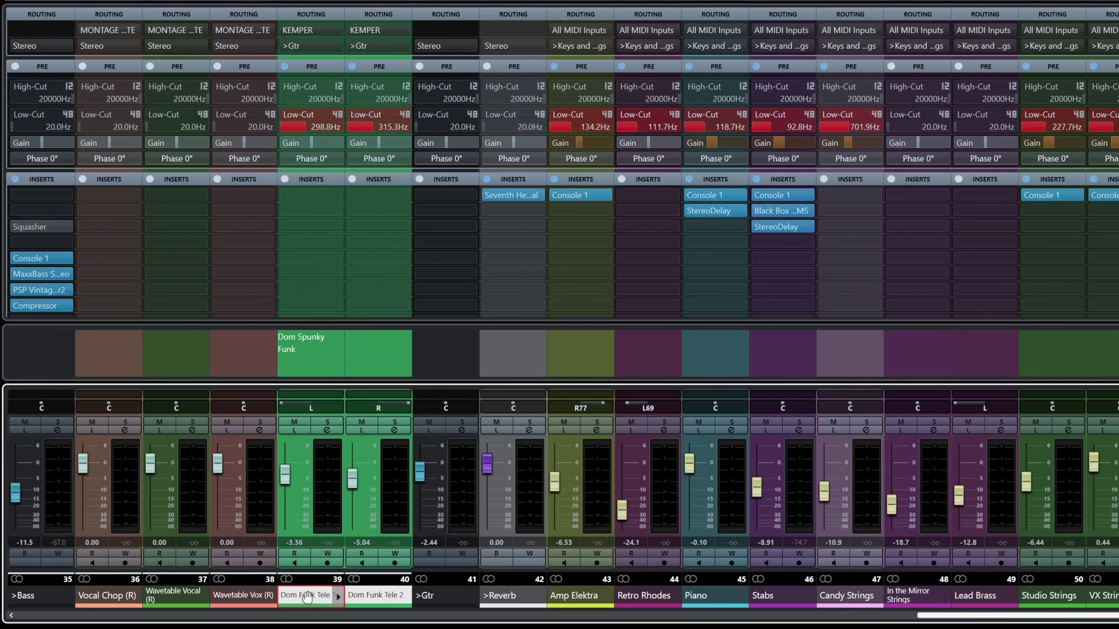
pyautogui.rightClick(308, 597)
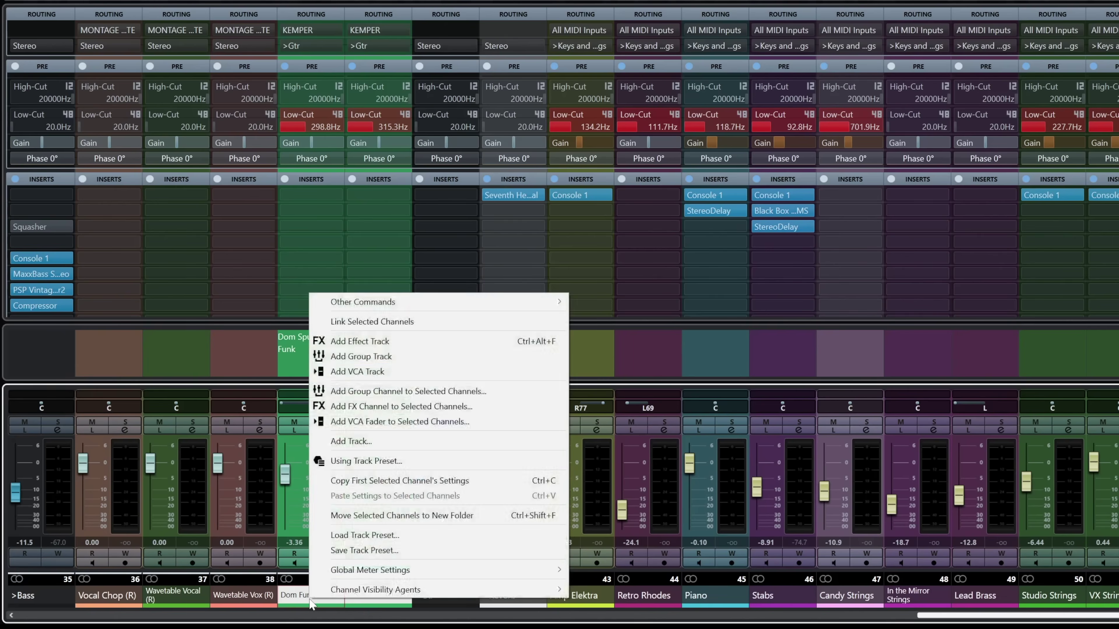
pyautogui.click(346, 422)
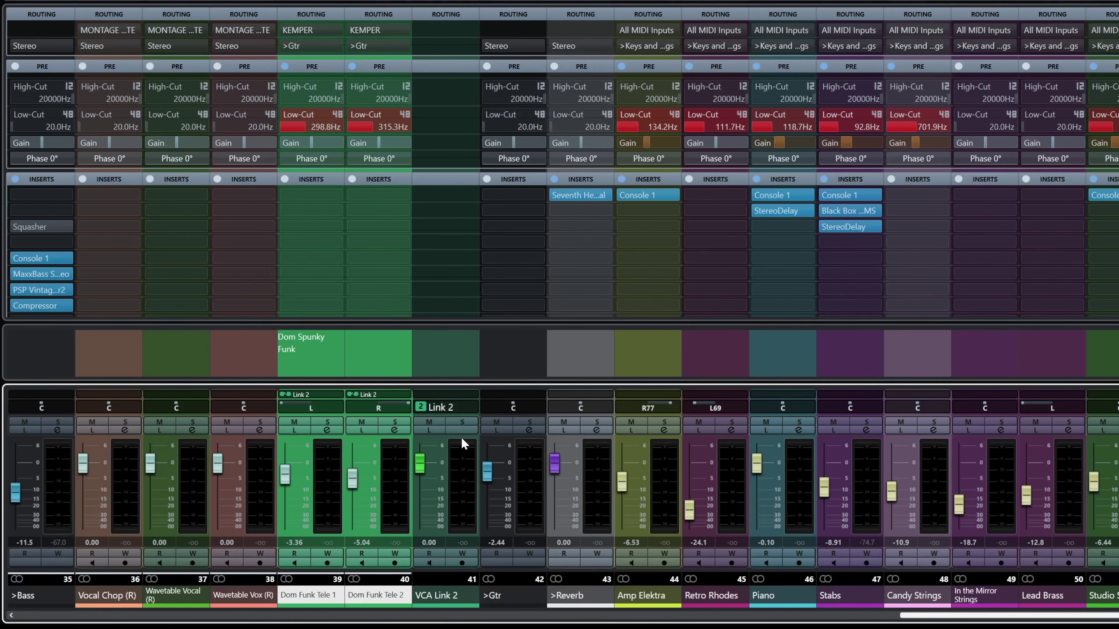
pyautogui.moveTo(421, 465); pyautogui.dragTo(419, 469)
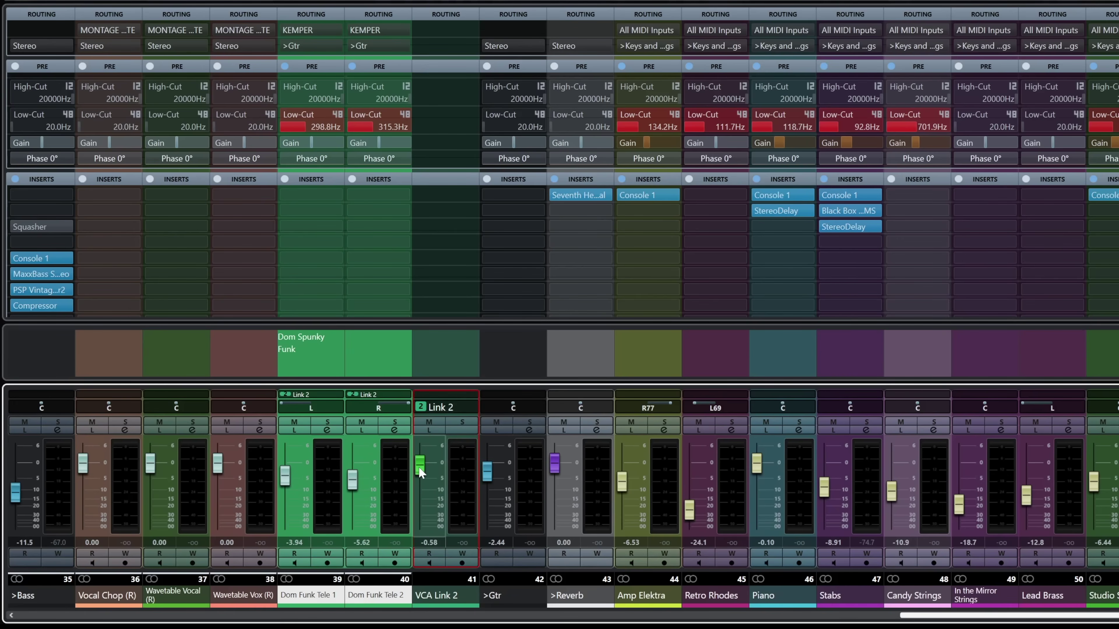
# Link Volume, Pan, EQ and Inserts in the VCA Link 2 group settings, and name the link group Tele GTRS.
pyautogui.rightClick(472, 406)
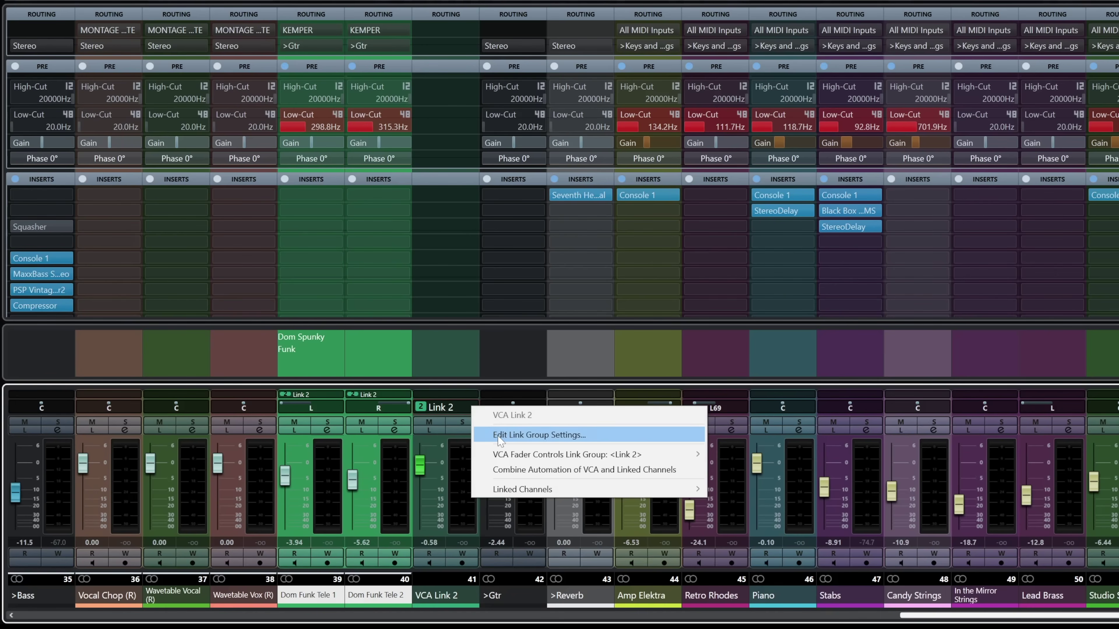
pyautogui.click(498, 436)
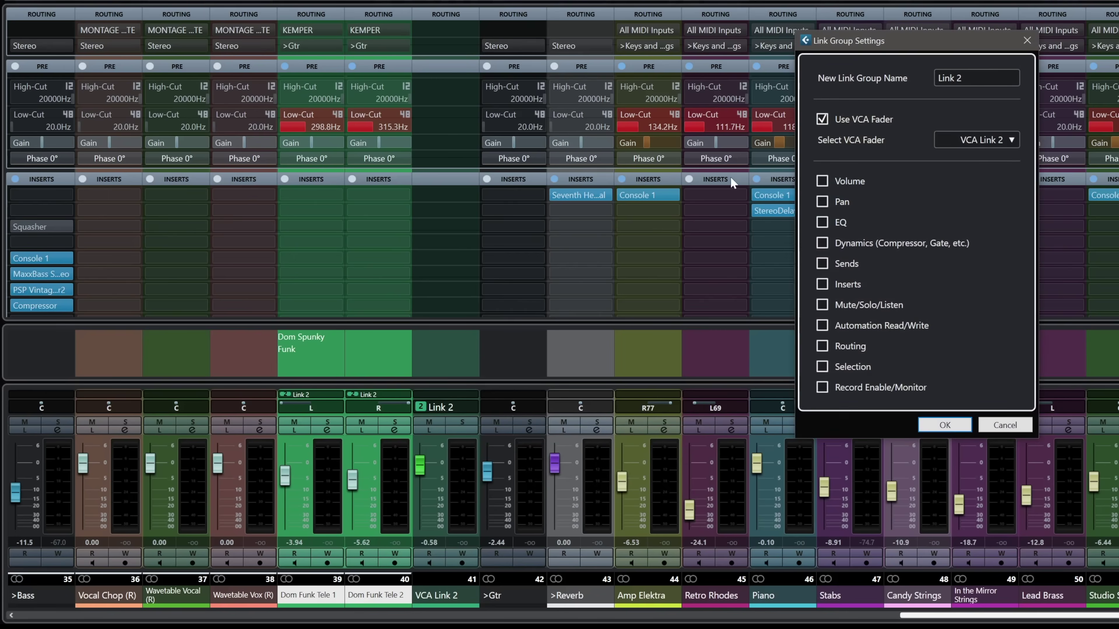
pyautogui.moveTo(877, 41); pyautogui.dragTo(612, 0)
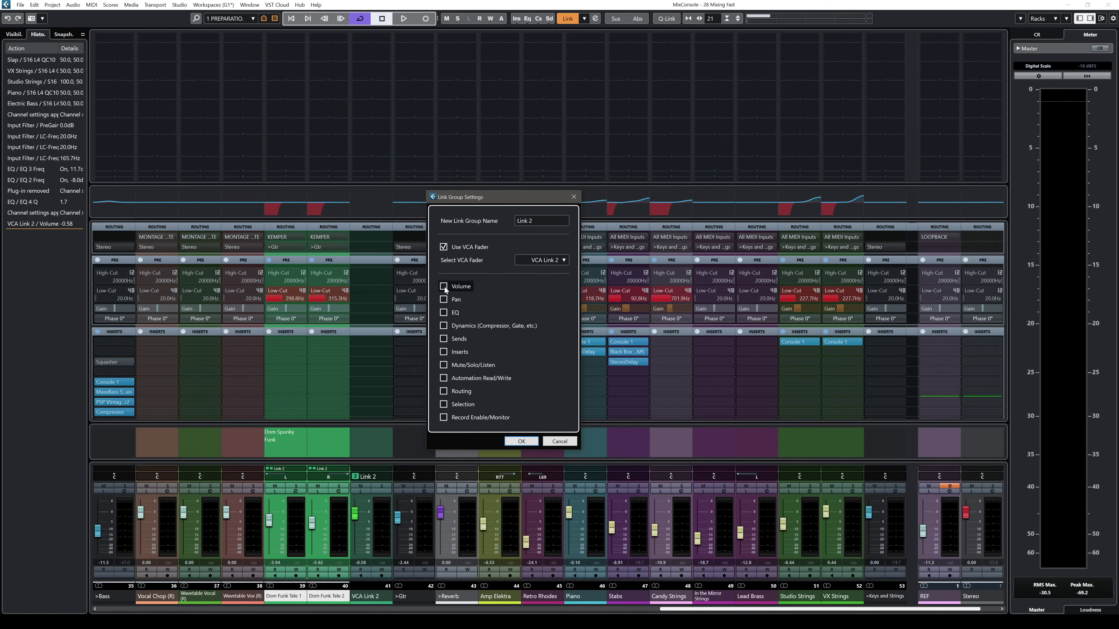
pyautogui.click(444, 287)
pyautogui.click(444, 300)
pyautogui.click(443, 313)
pyautogui.click(444, 353)
pyautogui.click(542, 221)
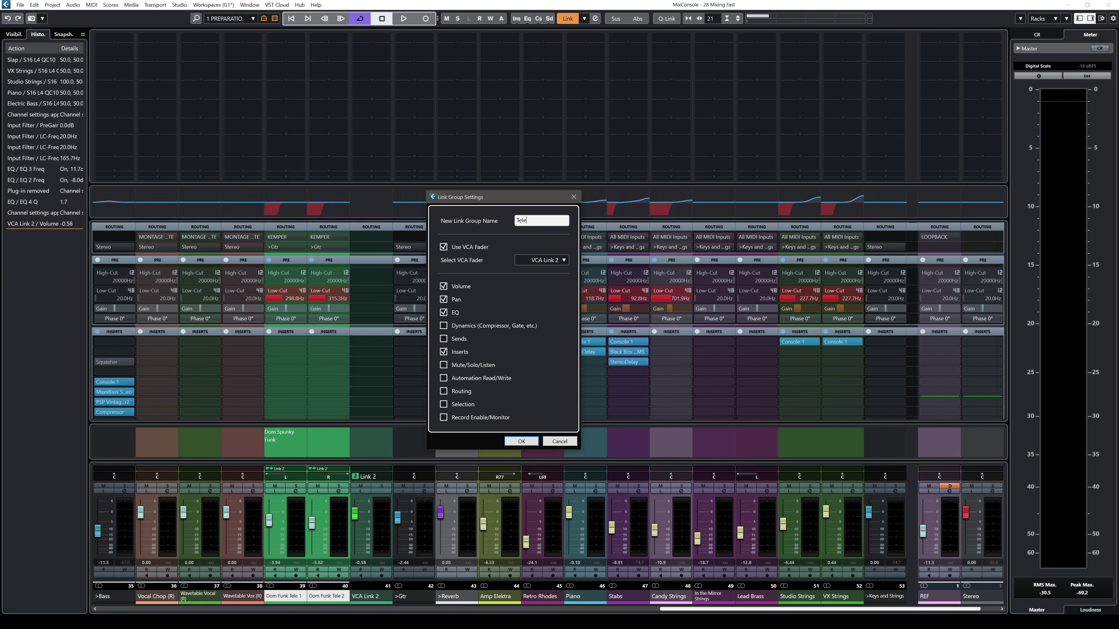
pyautogui.write('Tele GTRS')
pyautogui.click(519, 441)
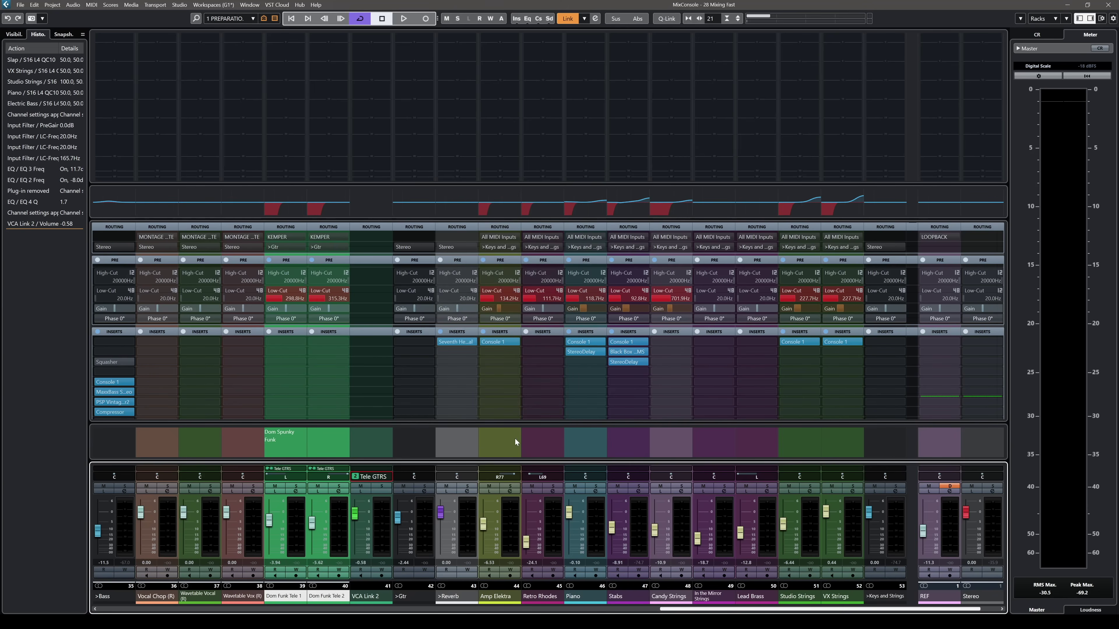
# Insert the Steinberg Frequency EQ in the first insert slot of Dom Funk Tele 2 and move its window clear of the linked channels.
pyautogui.click(328, 343)
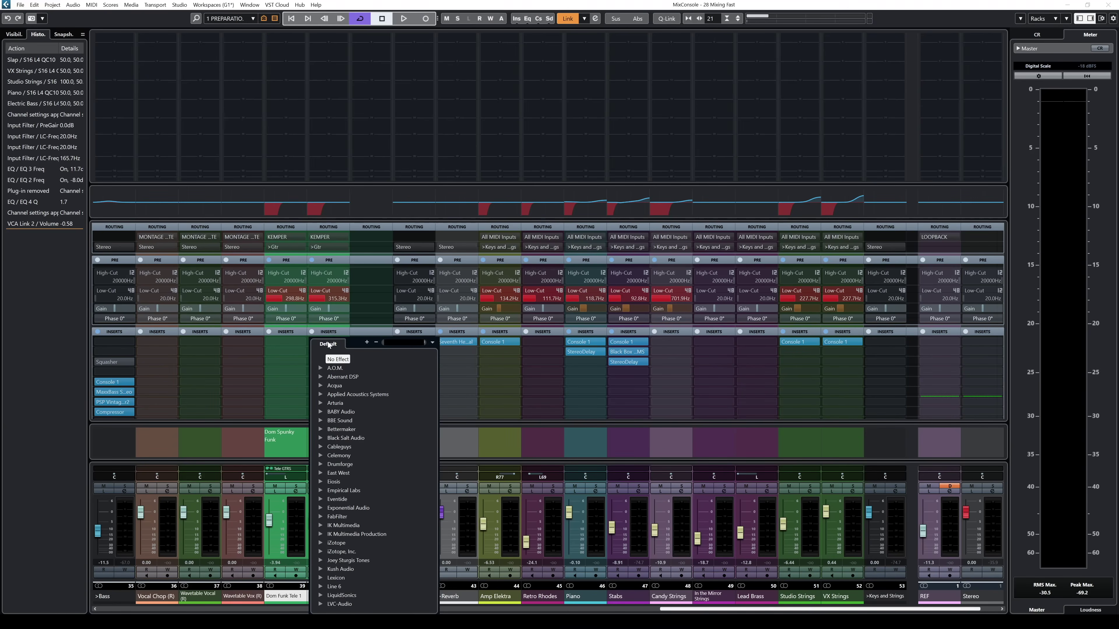
pyautogui.write('freq')
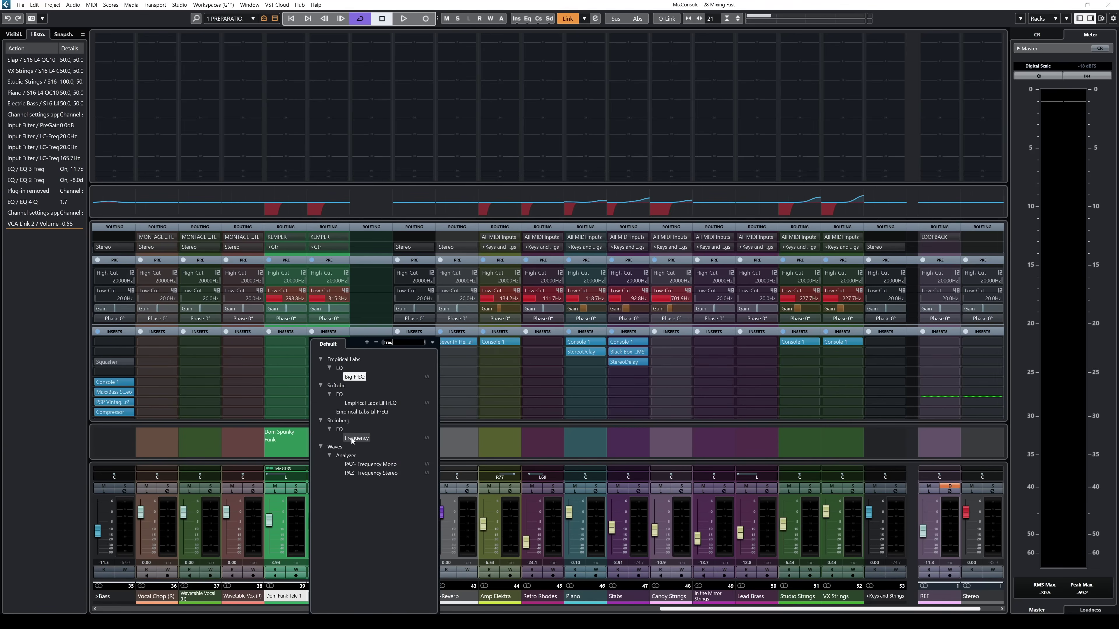
pyautogui.click(355, 439)
pyautogui.moveTo(387, 189); pyautogui.dragTo(660, 205)
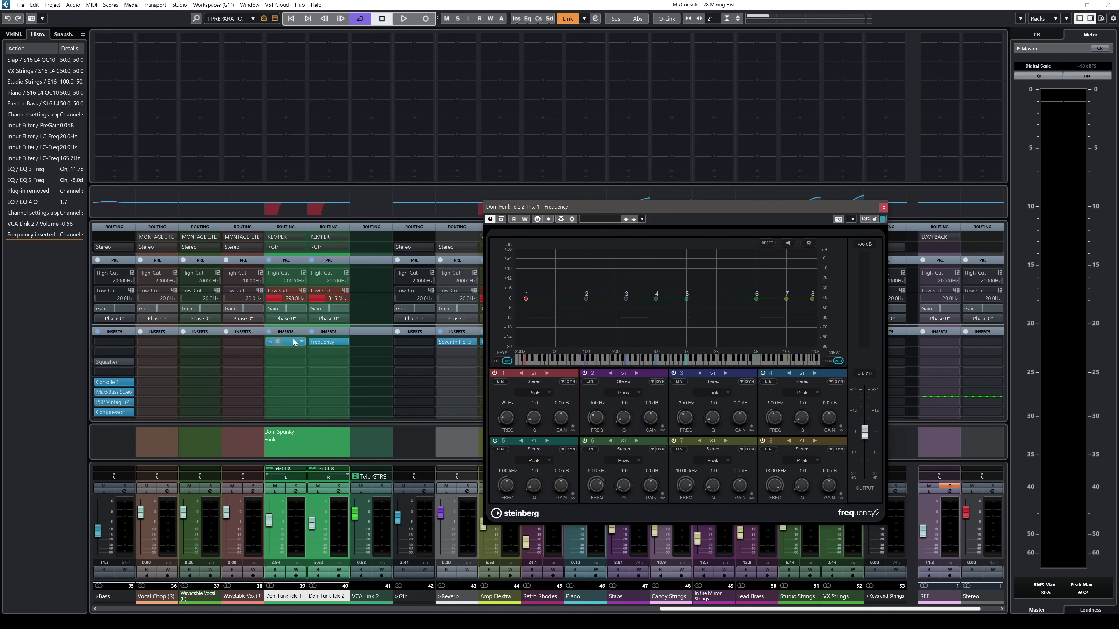
# Boost Frequency band 3 to 11.0 dB and band 6 to 7.7 dB at 4.39 kHz, and check the curve on Dom Funk Tele 1.
pyautogui.moveTo(729, 420); pyautogui.dragTo(730, 403)
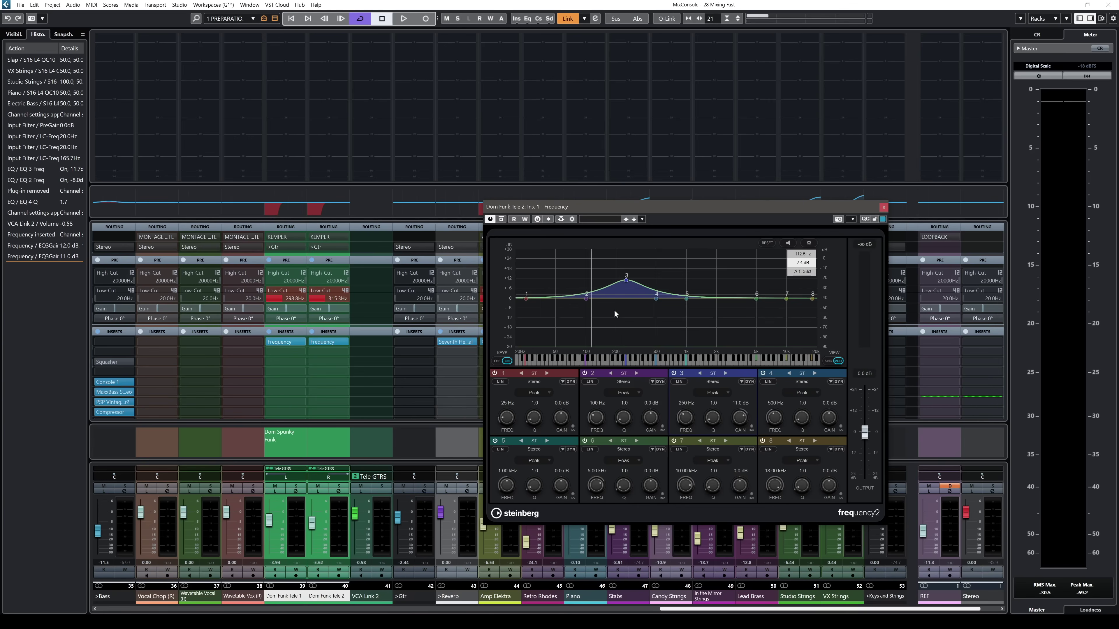
pyautogui.moveTo(757, 299); pyautogui.dragTo(752, 288)
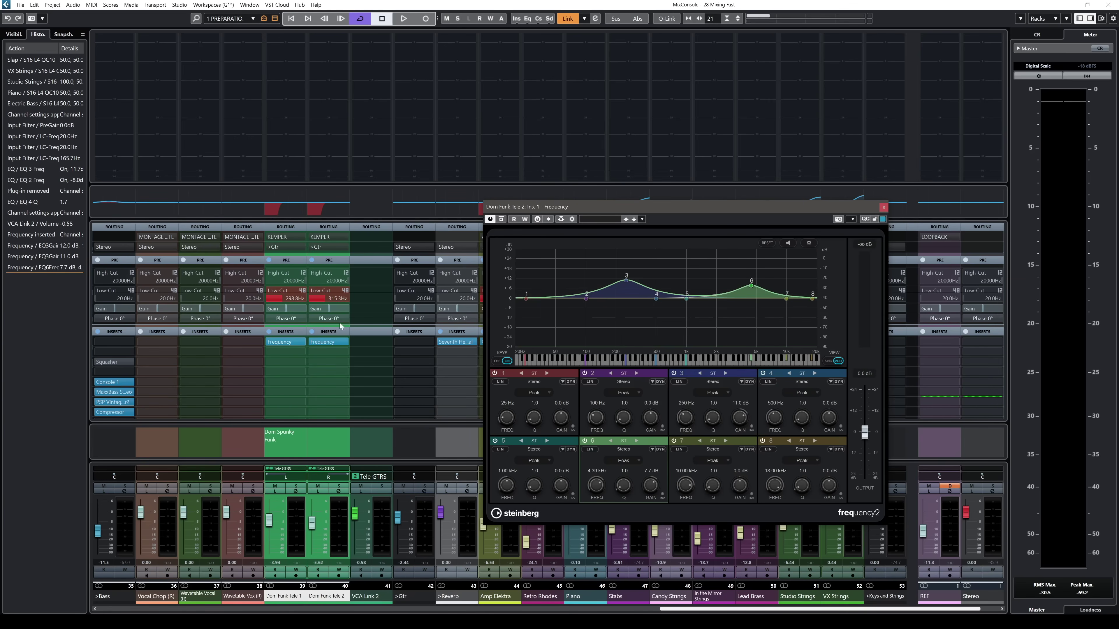
pyautogui.click(287, 342)
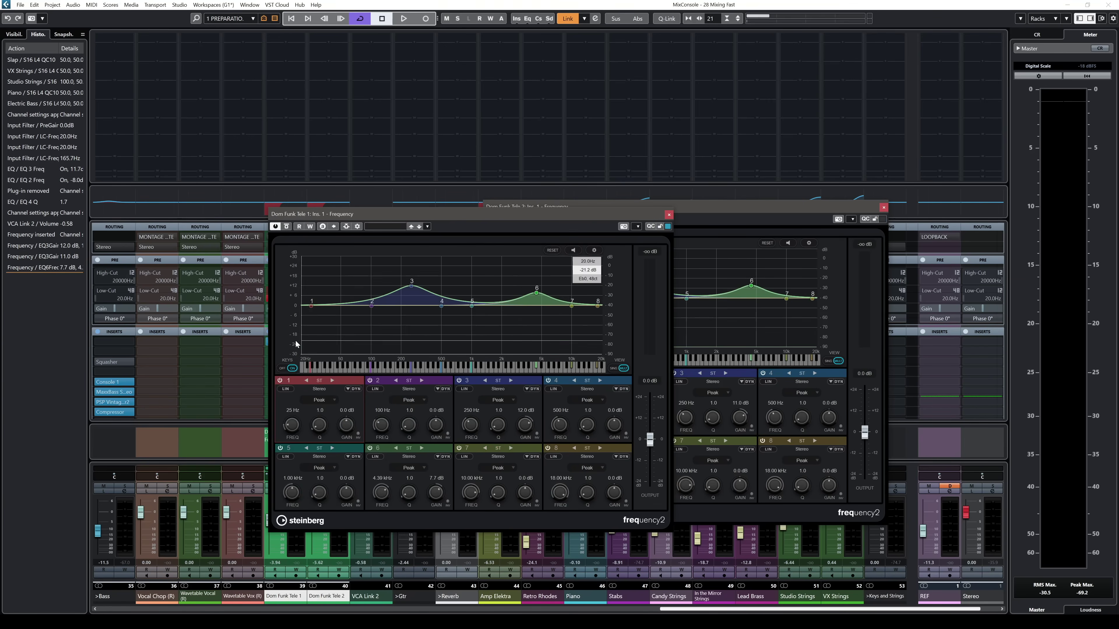
pyautogui.click(668, 216)
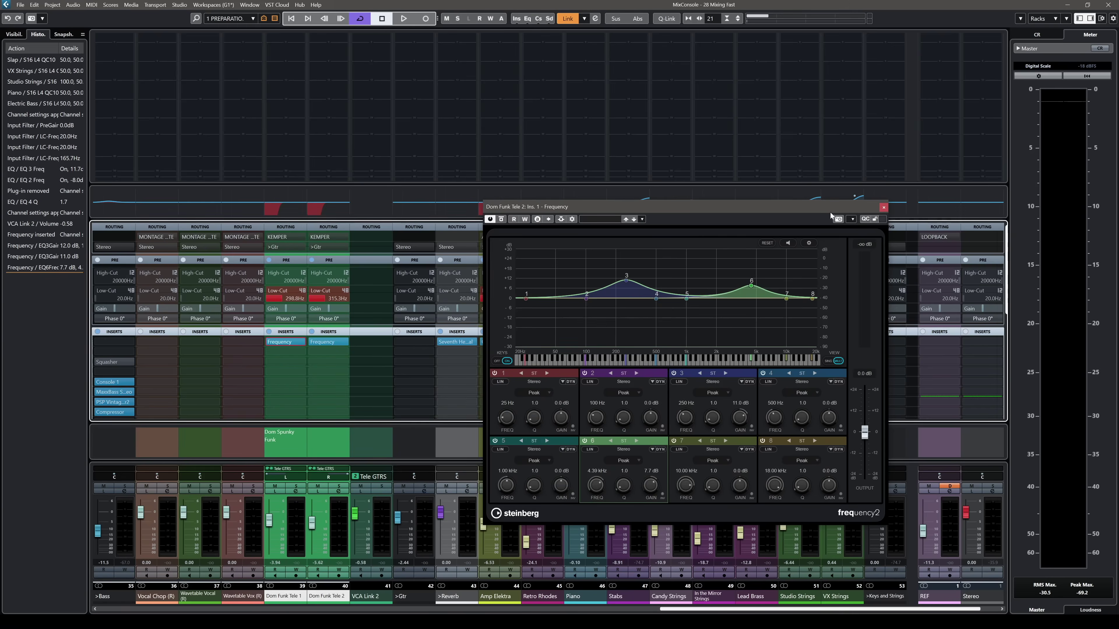
pyautogui.click(885, 207)
# Boost channel EQ band 4 by 8.0 dB on Dom Funk Tele 2, and set band 3 to -9.6 dB and then 3.9 dB from Dom Funk Tele 1.
pyautogui.scroll(-3, 617, 330)
pyautogui.moveTo(342, 369)
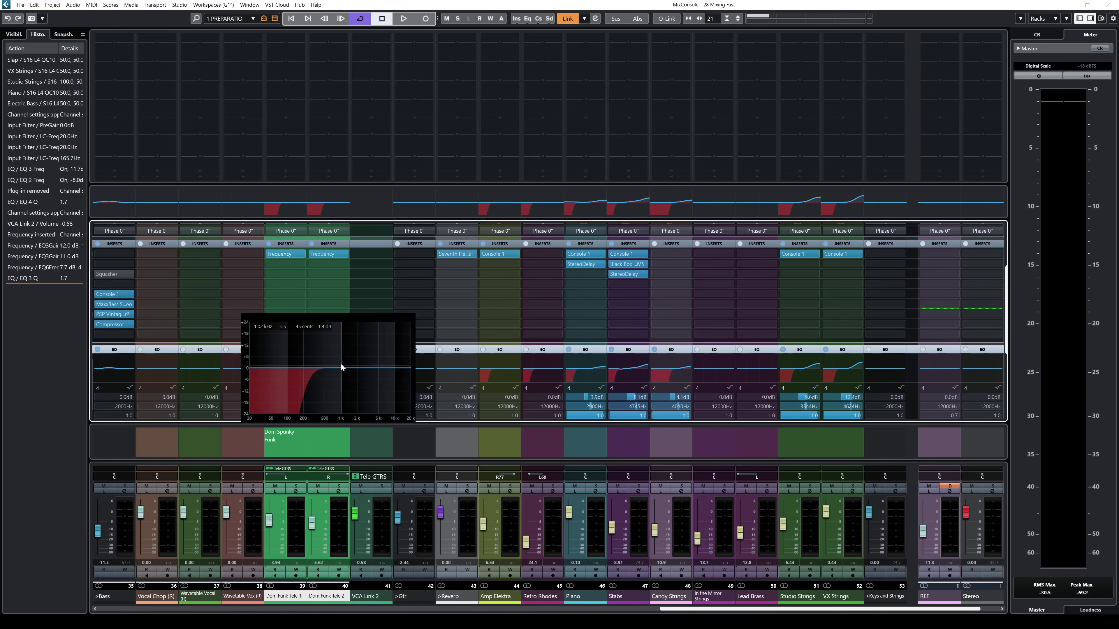
pyautogui.click(383, 353)
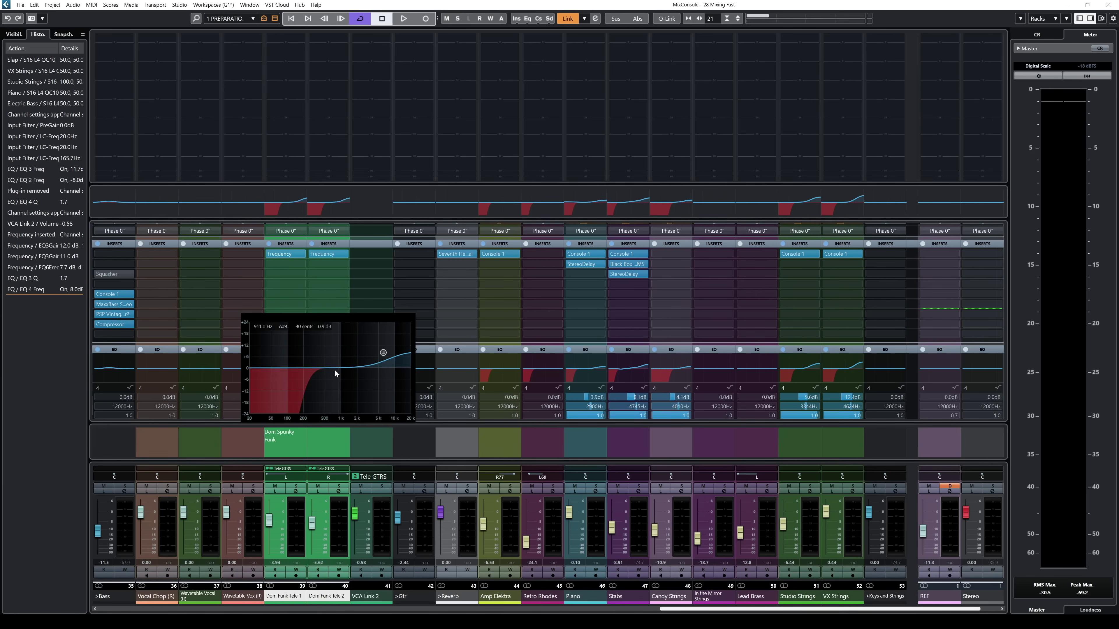
pyautogui.moveTo(337, 369); pyautogui.dragTo(337, 387)
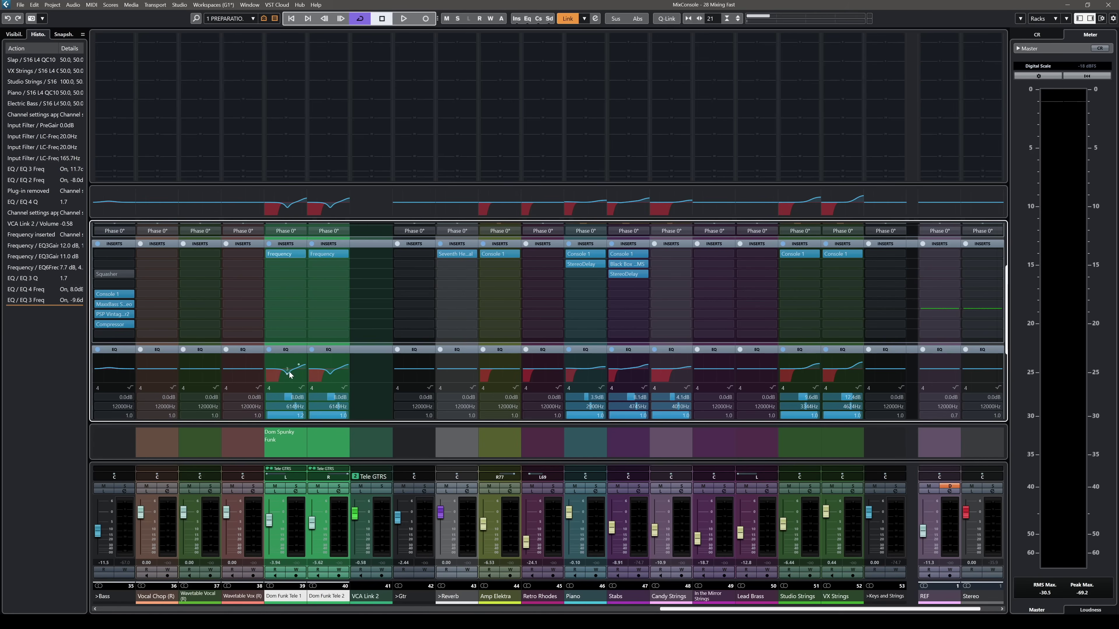
pyautogui.moveTo(289, 375); pyautogui.dragTo(287, 360)
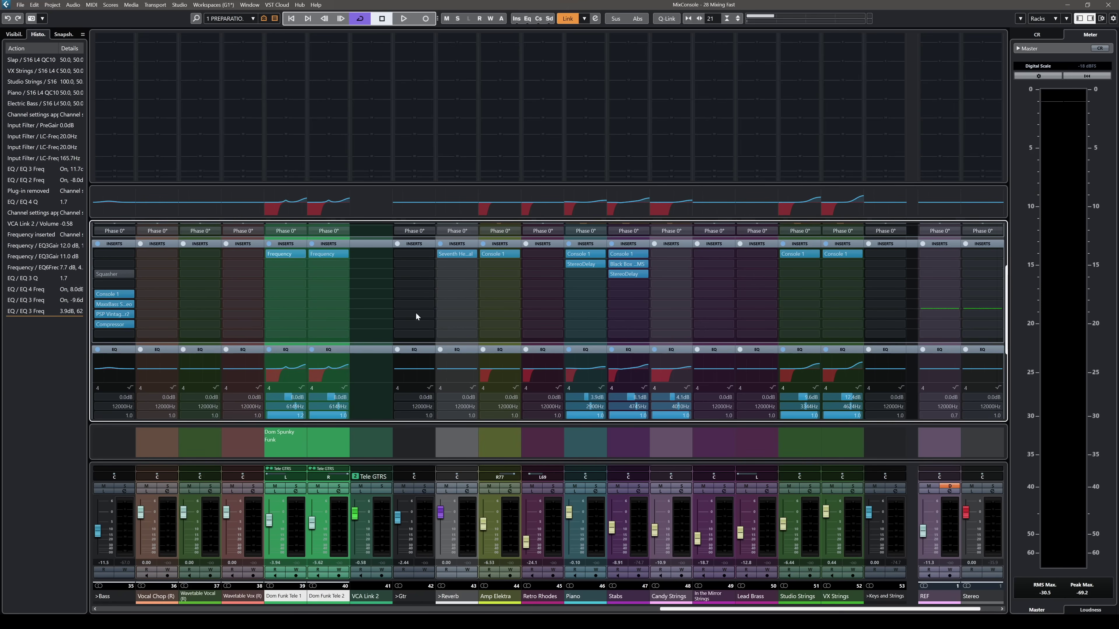